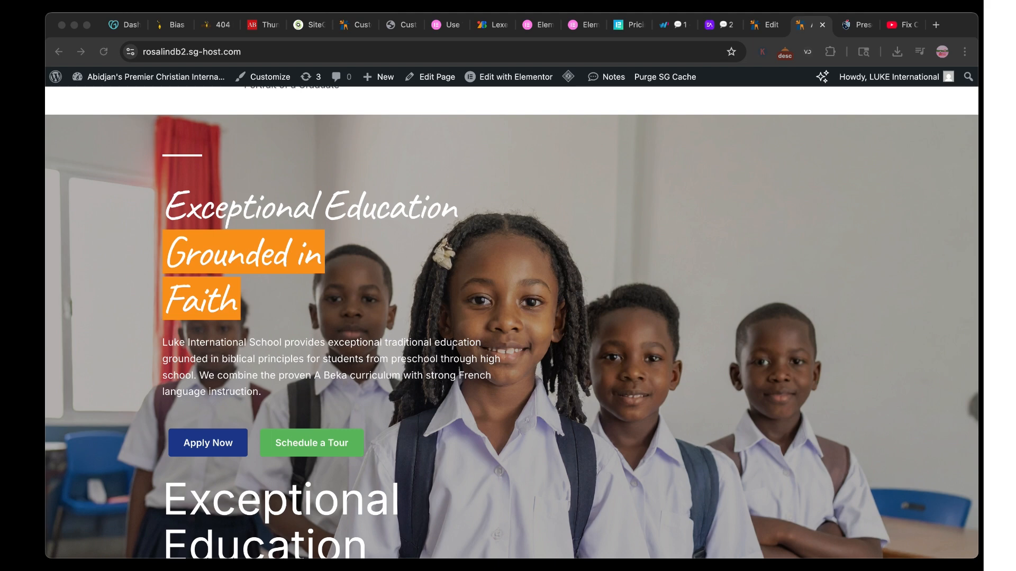
Examine the school homepage's hero section and compare the fonts of its two headings
scroll(449, 488, down, 5)
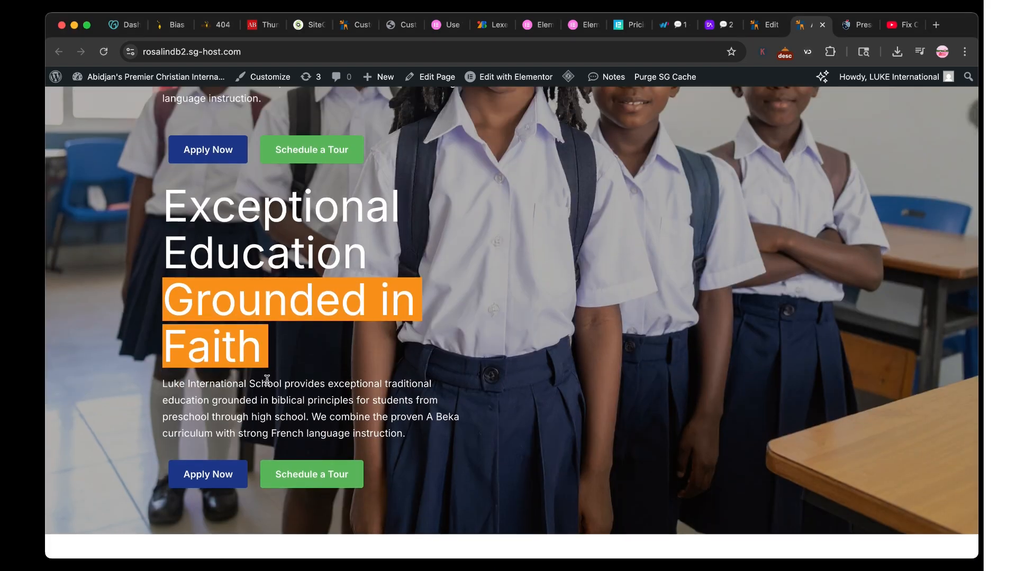
scroll(398, 371, up, 6)
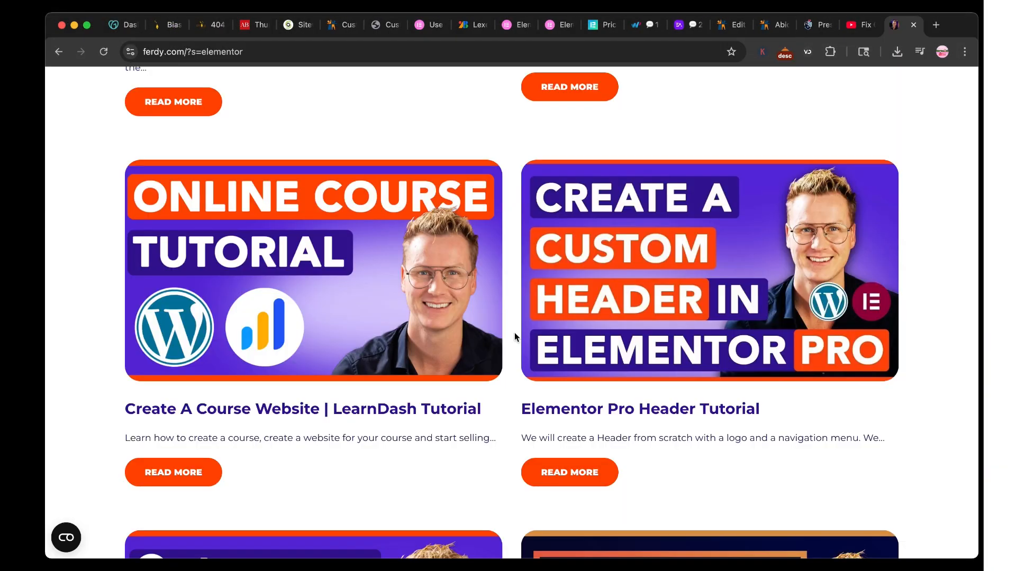
Open the Elementor Pro Header Tutorial from the ferdy.com search results and skim its page
scroll(514, 333, down, 3)
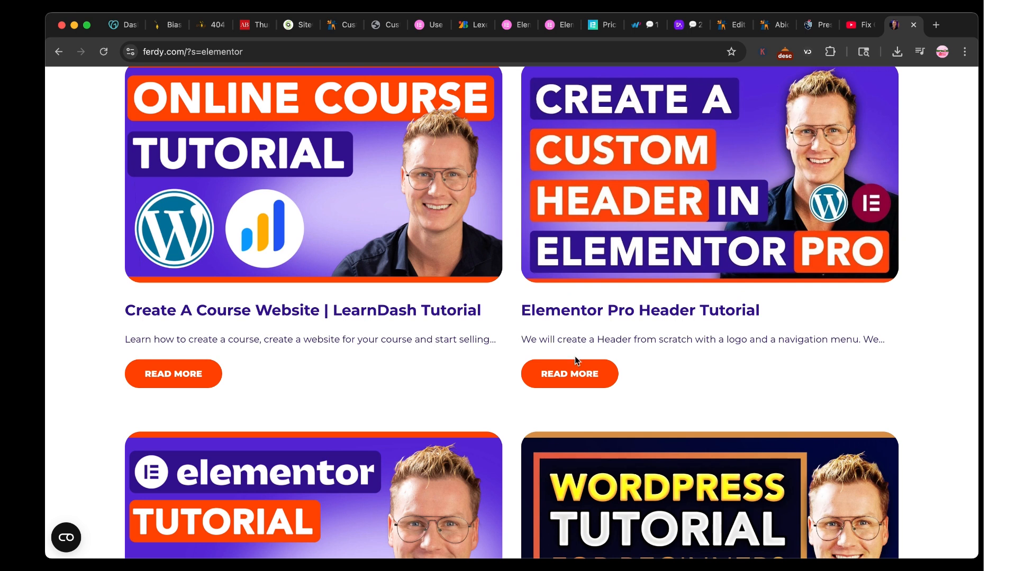
click(608, 314)
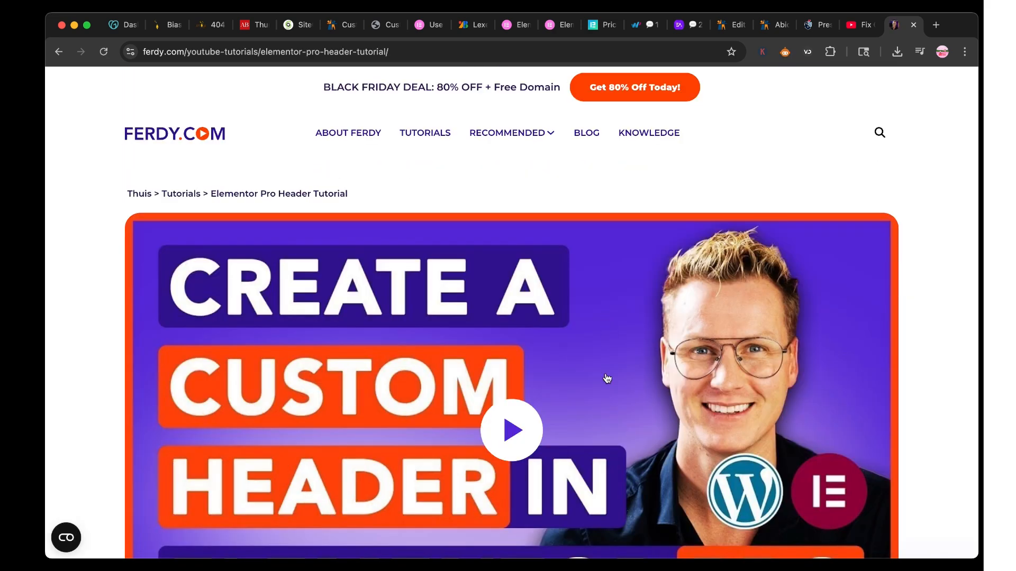
scroll(608, 377, down, 8)
scroll(606, 378, down, 2)
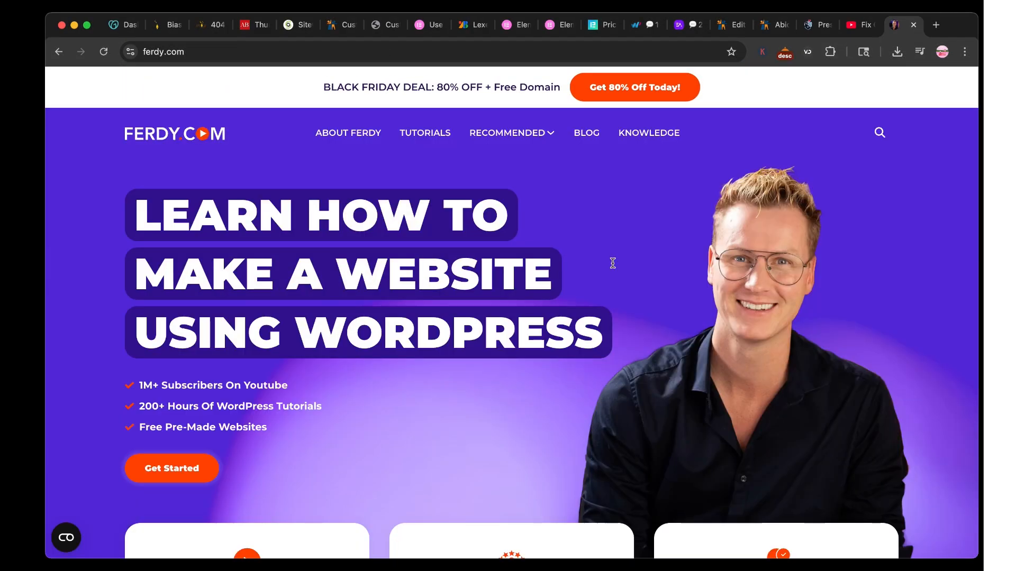
Skim the ferdy.com home page and browse the filters and videos on its Tutorials page
scroll(451, 426, down, 10)
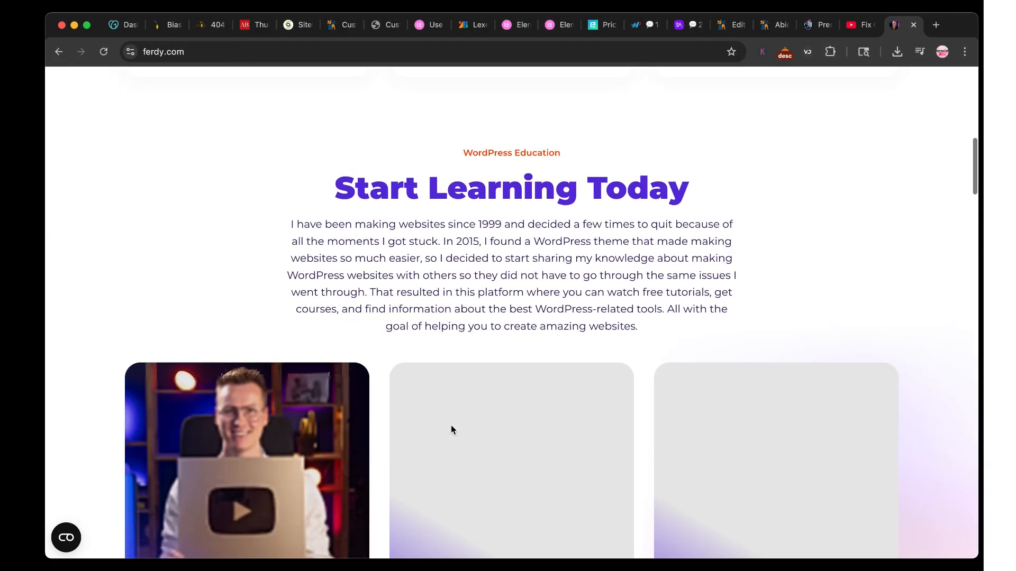
scroll(451, 427, up, 10)
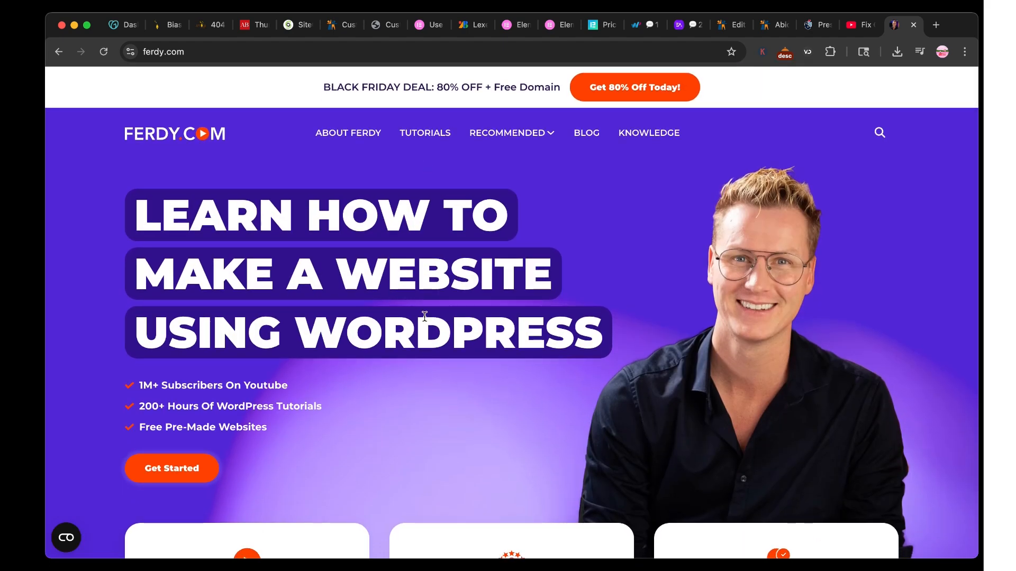
click(426, 134)
scroll(430, 311, down, 6)
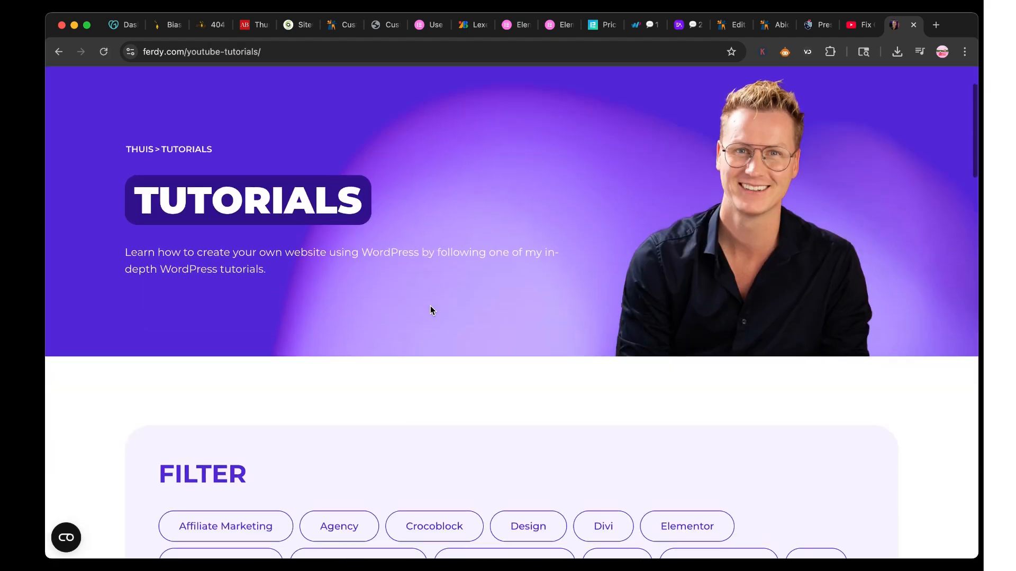
scroll(432, 311, down, 5)
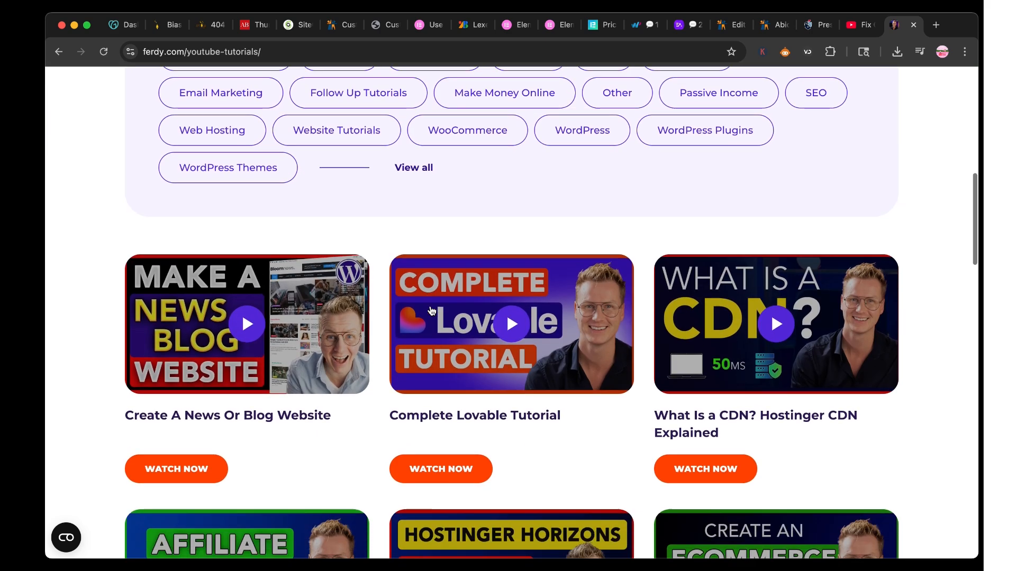
scroll(432, 311, down, 1)
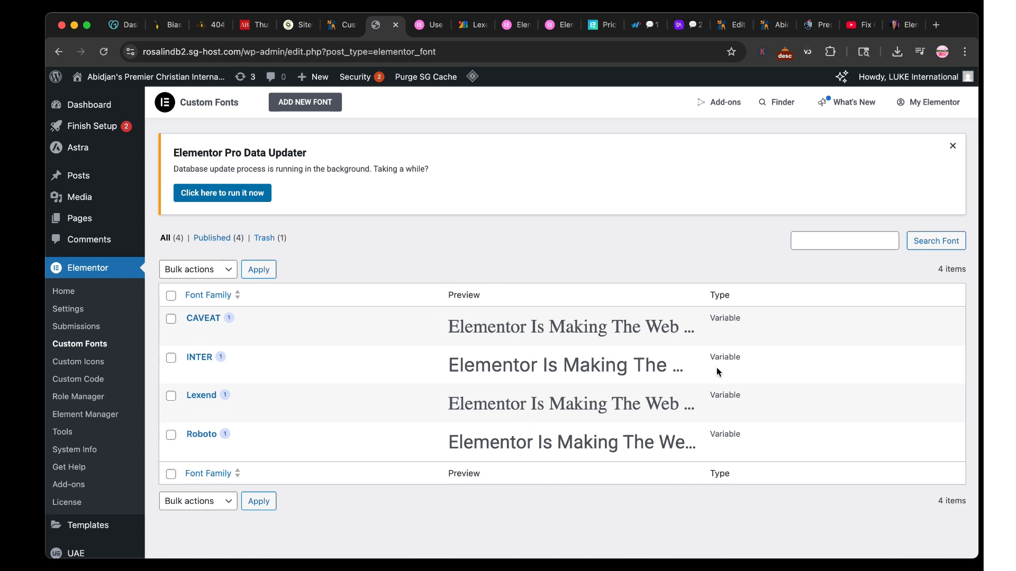
Review the custom font families in the WordPress dashboard and reopen Elementor's Custom Fonts page
scroll(533, 445, down, 1)
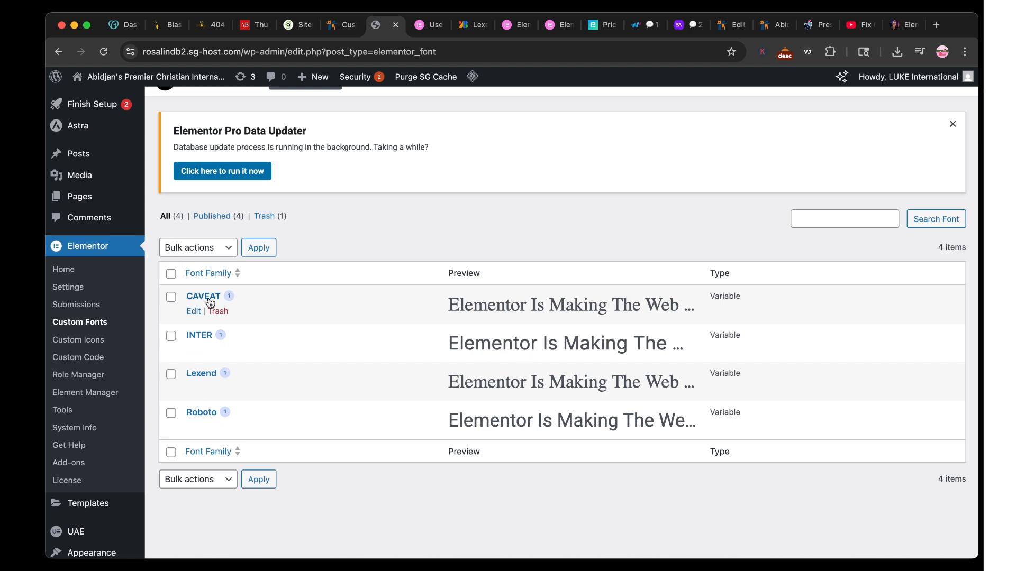
click(468, 24)
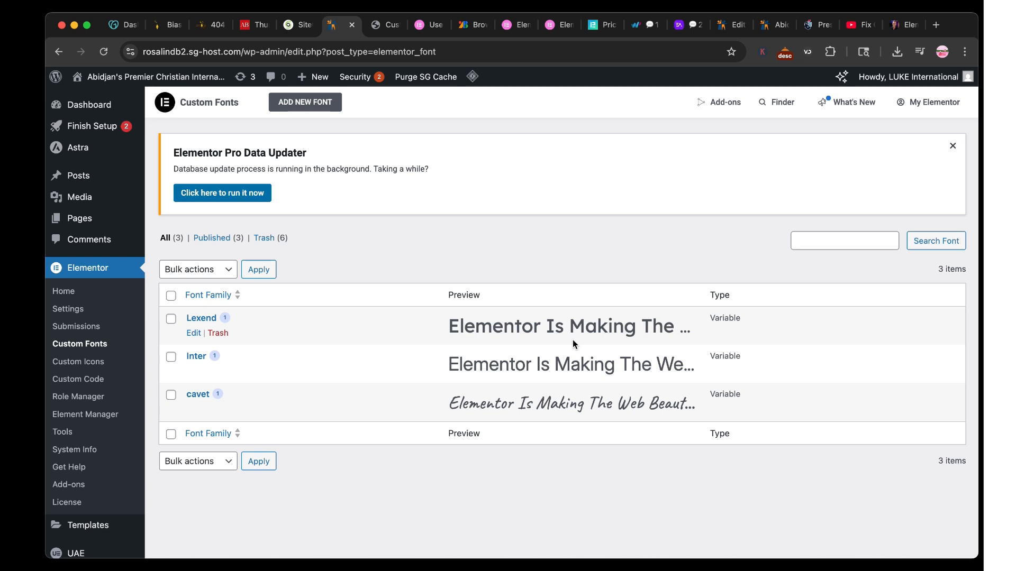
click(77, 294)
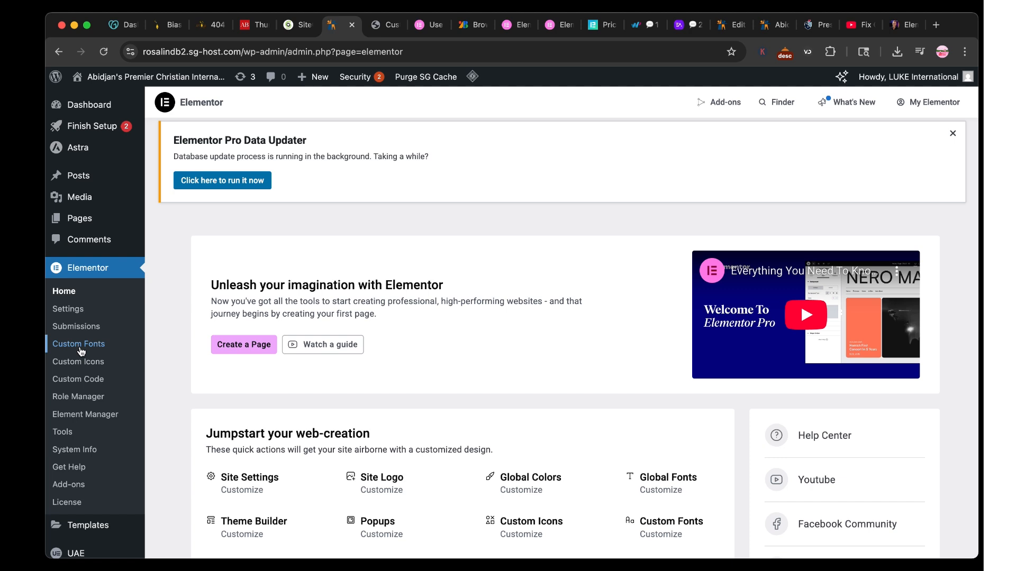
click(99, 265)
click(85, 347)
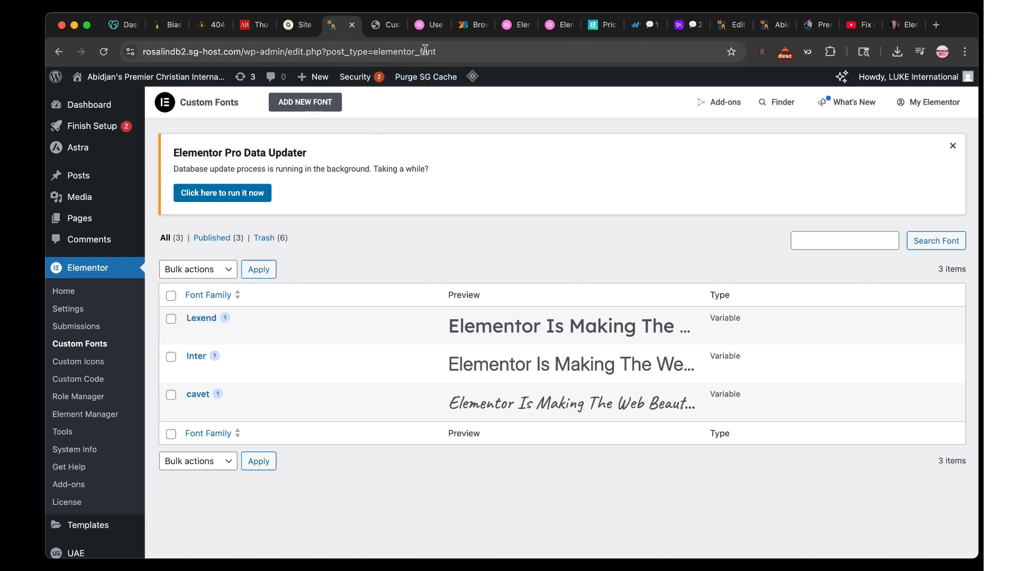
Switch to Google Fonts, open the Momo Signature font and add it to the selected font families
click(471, 24)
scroll(448, 365, down, 5)
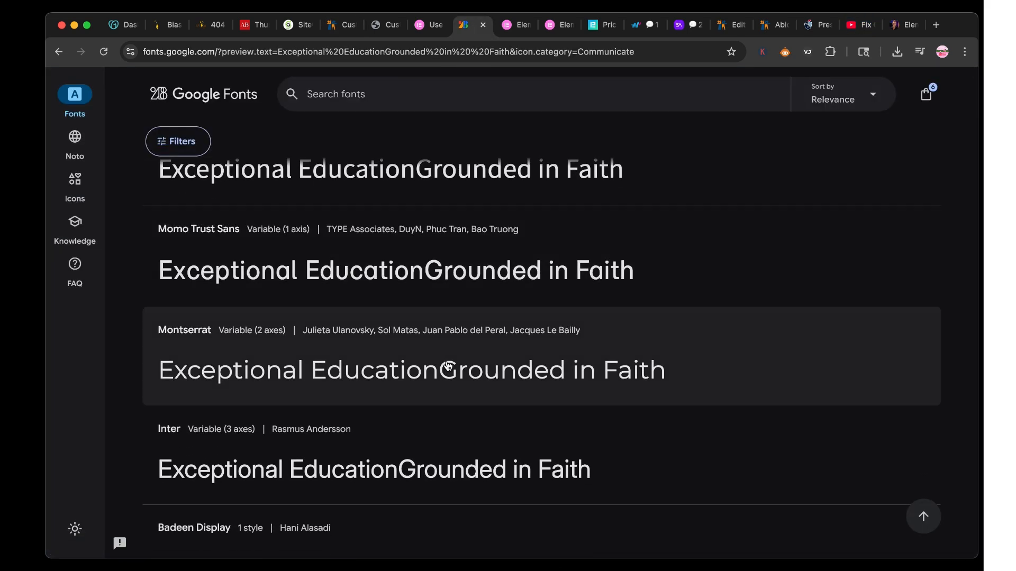
click(75, 94)
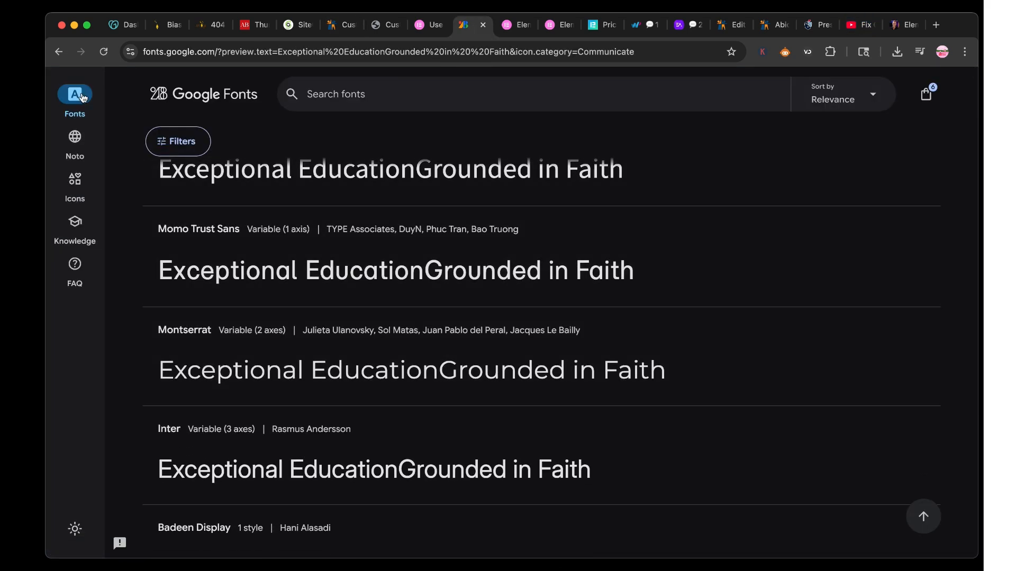
scroll(555, 289, down, 5)
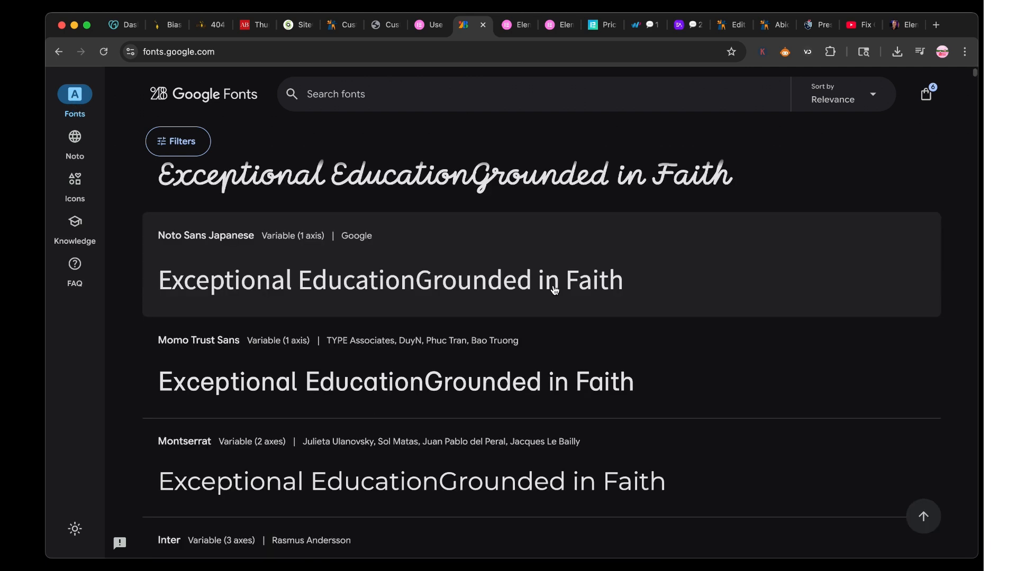
scroll(555, 290, up, 2)
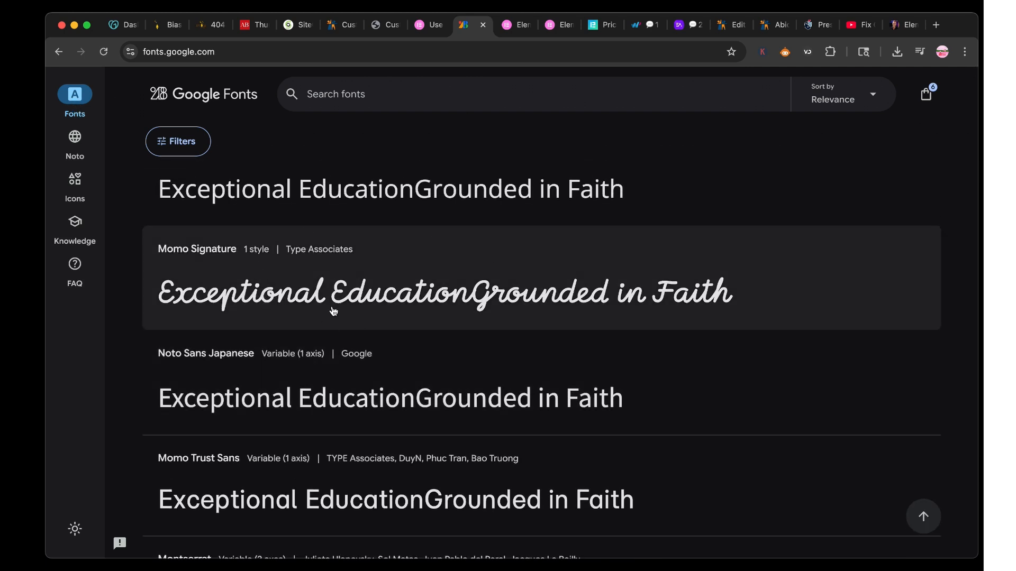
click(383, 299)
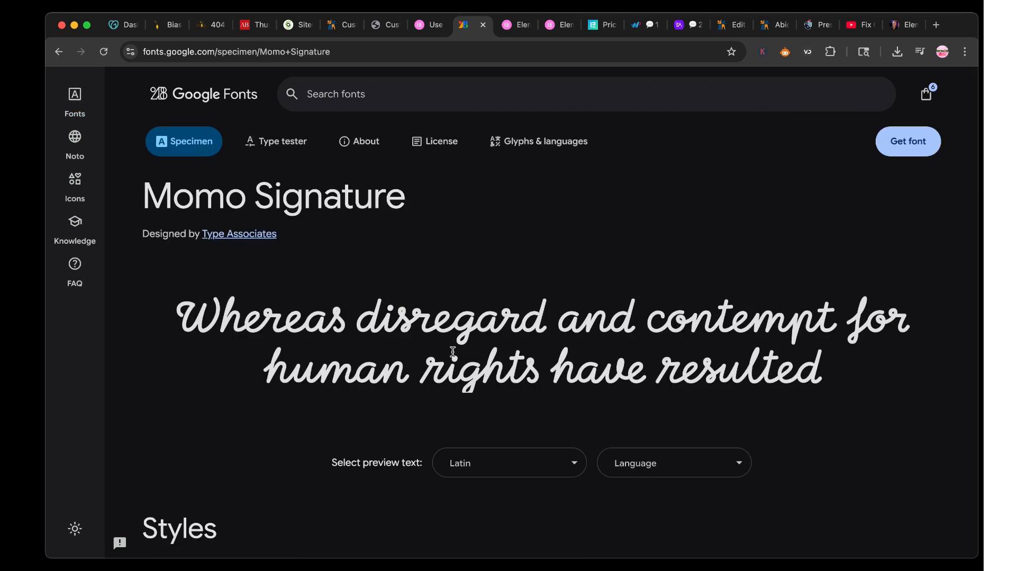
scroll(452, 351, down, 3)
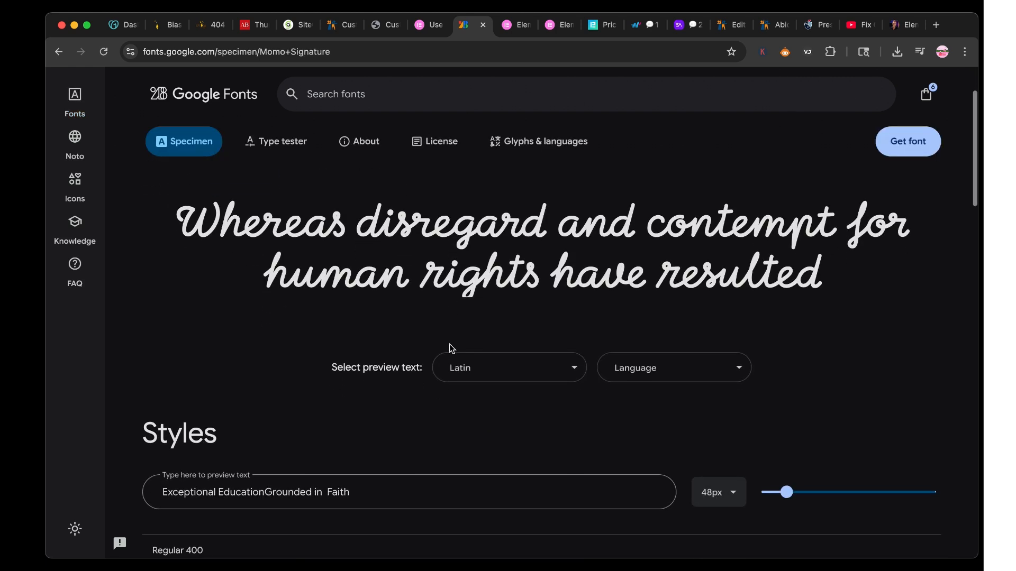
click(898, 146)
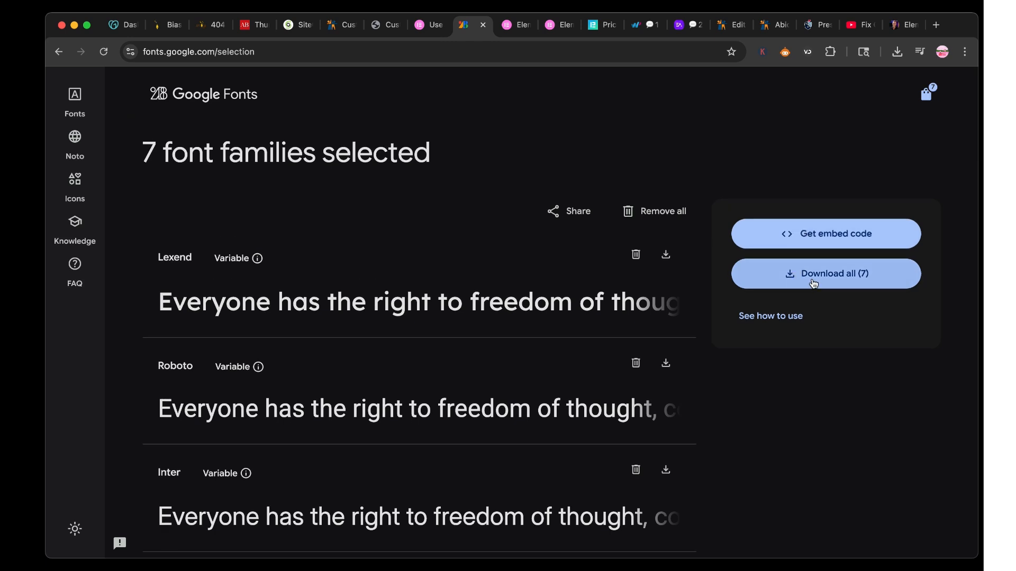
Review the selected font families and check which are labelled variable and which static
scroll(337, 515, down, 10)
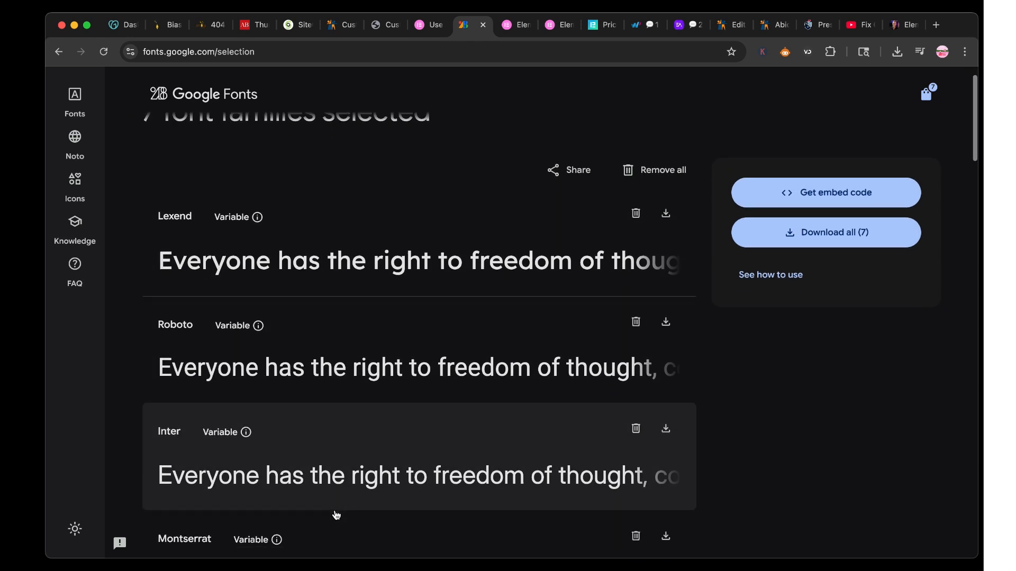
scroll(336, 515, down, 1)
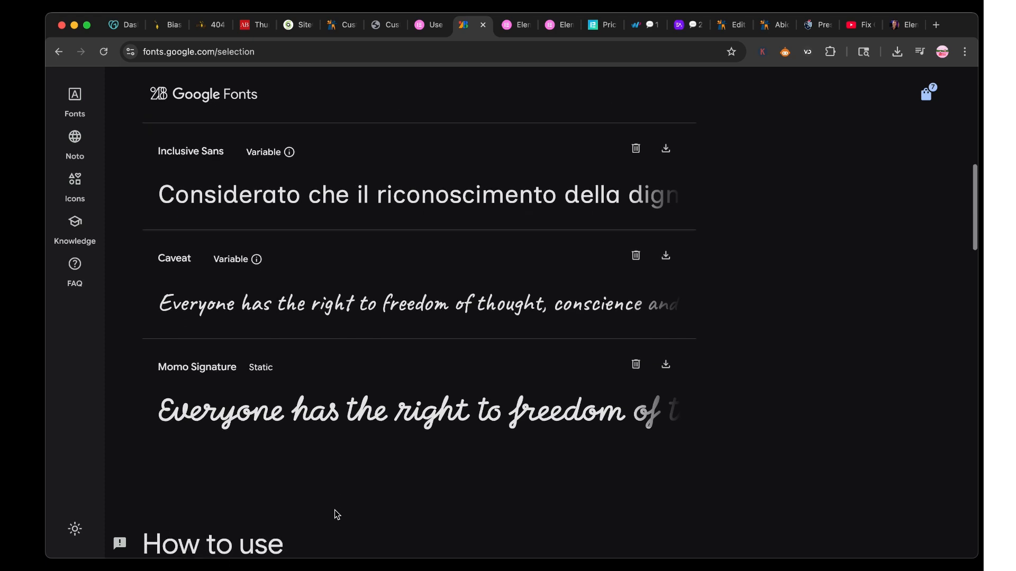
scroll(544, 317, up, 4)
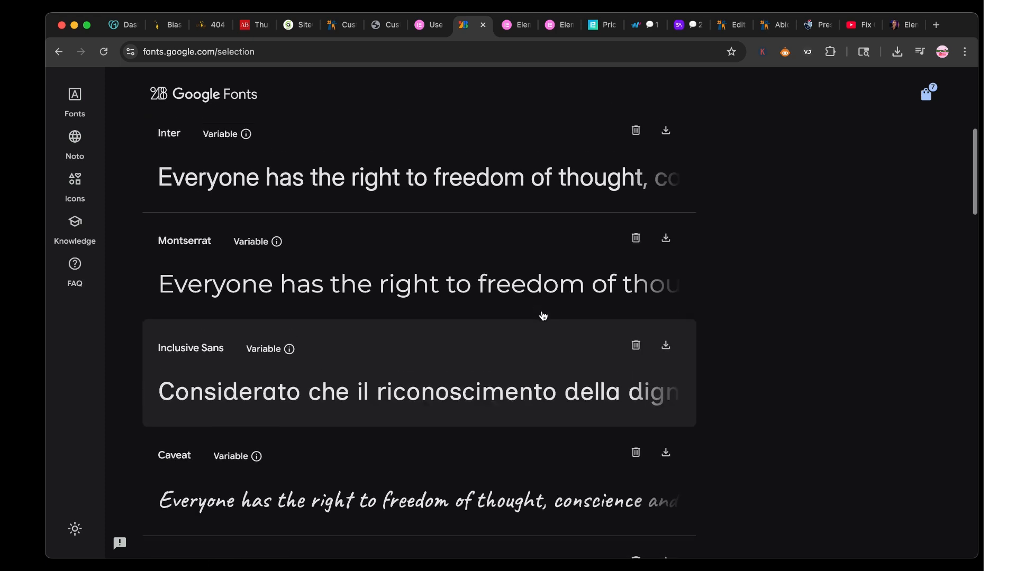
scroll(543, 316, up, 4)
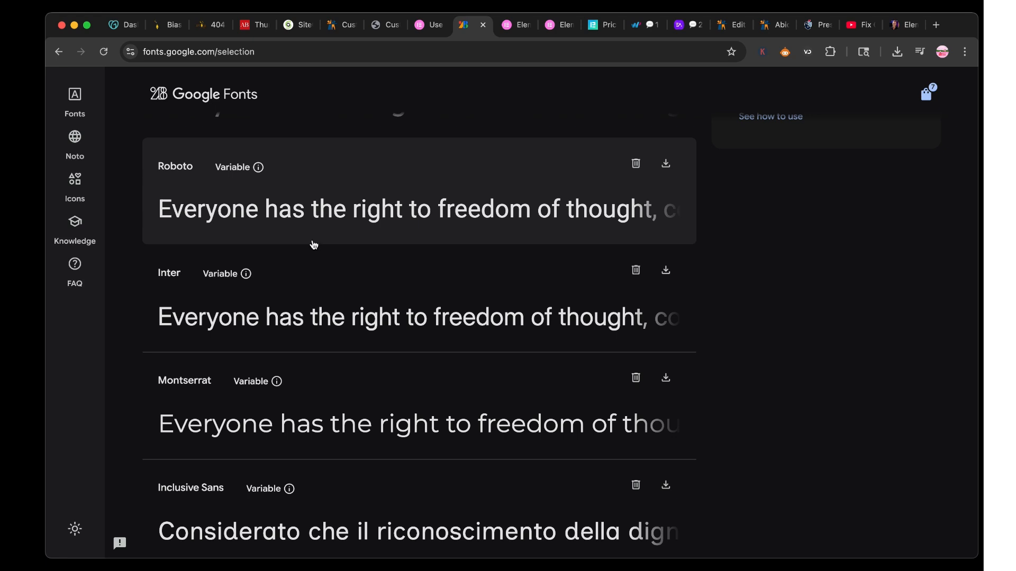
scroll(324, 358, down, 3)
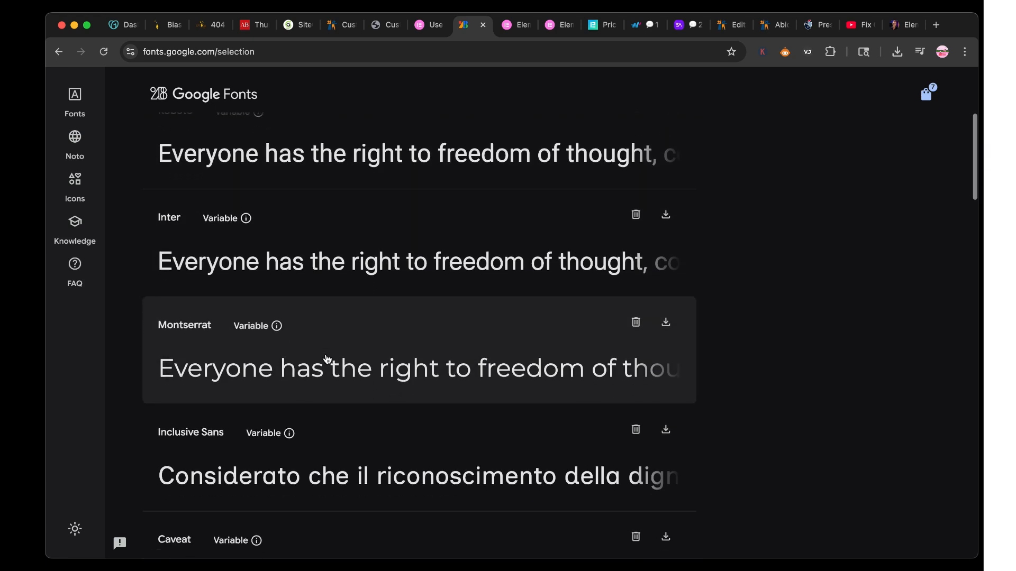
scroll(296, 212, up, 7)
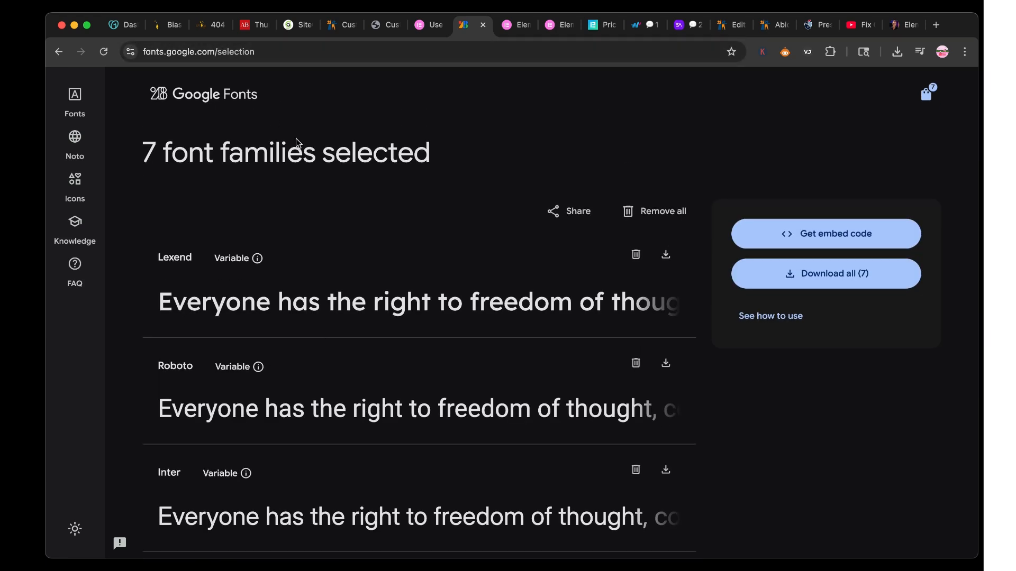
scroll(334, 210, down, 2)
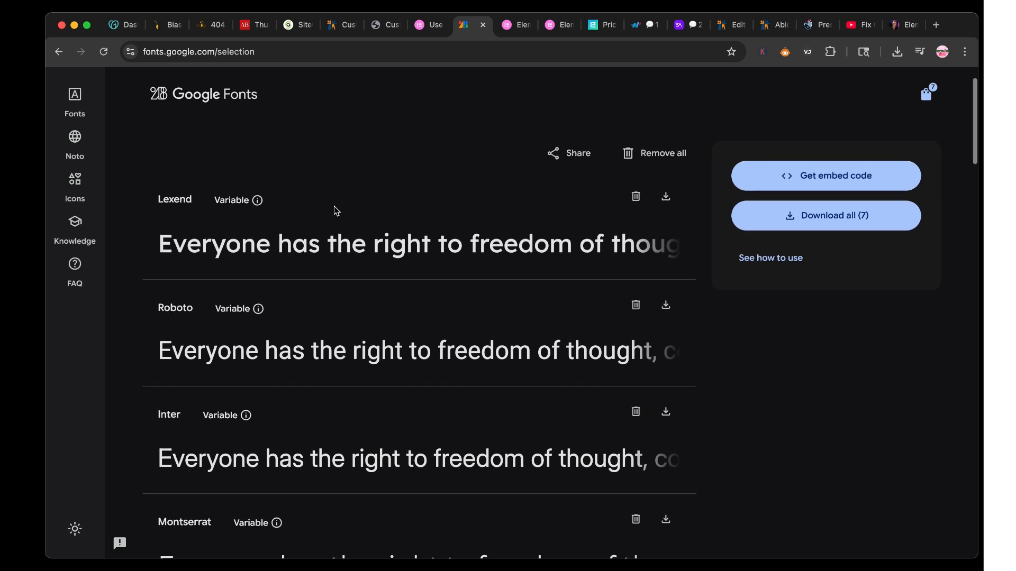
scroll(335, 211, down, 6)
scroll(336, 212, up, 7)
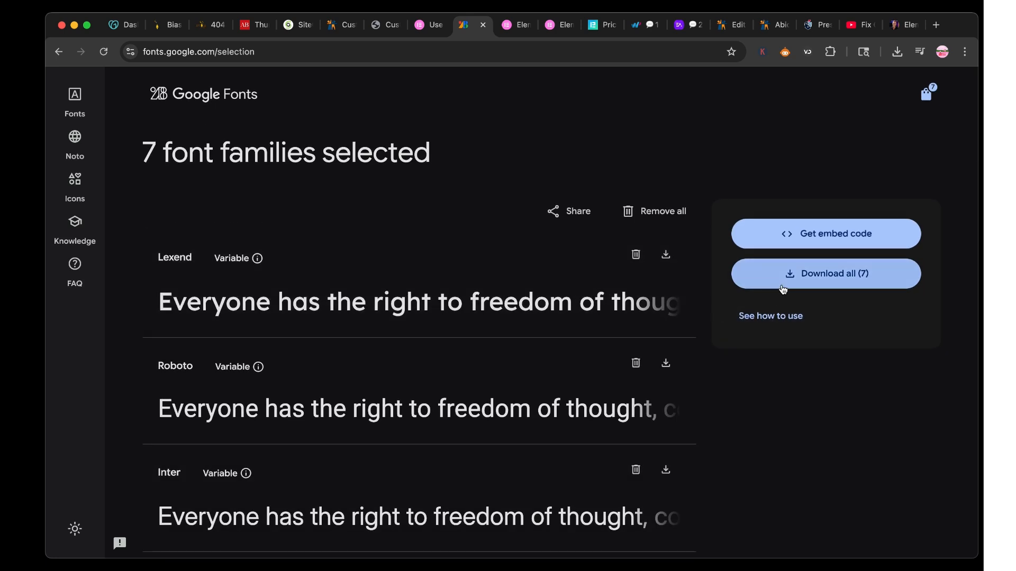
scroll(510, 391, down, 1)
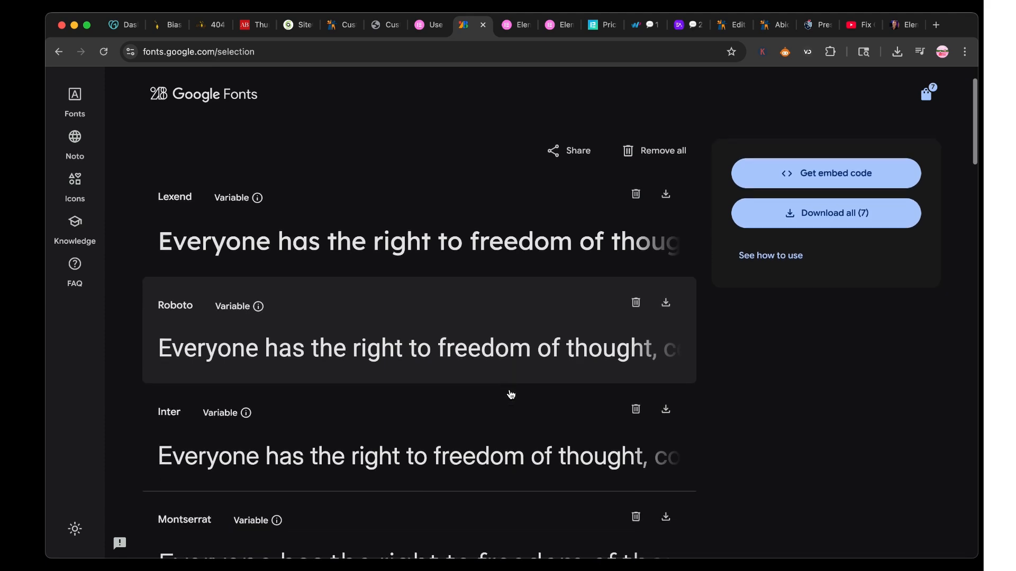
scroll(510, 394, down, 10)
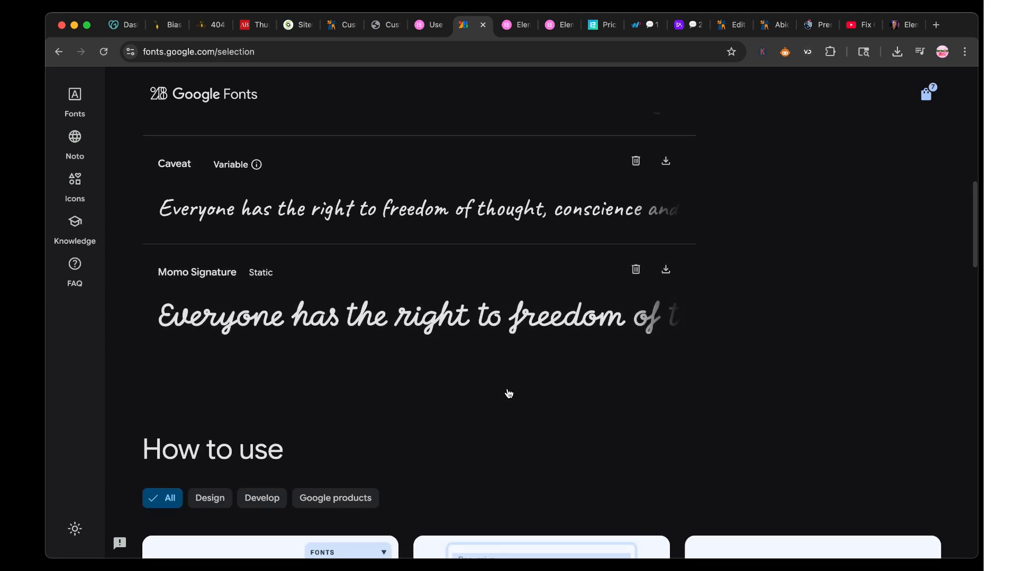
scroll(509, 394, up, 10)
scroll(507, 392, down, 1)
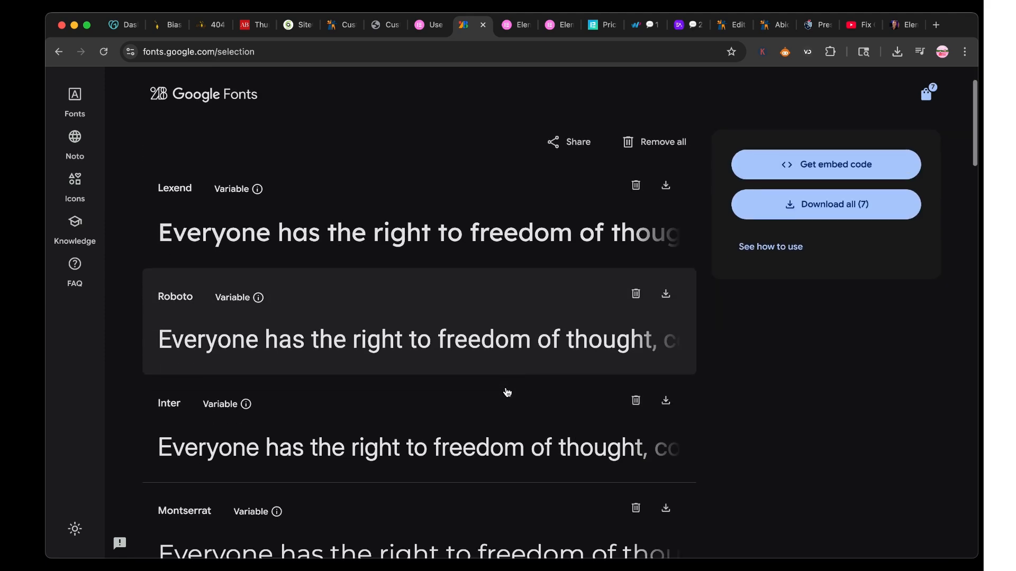
scroll(507, 393, down, 1)
scroll(496, 423, down, 10)
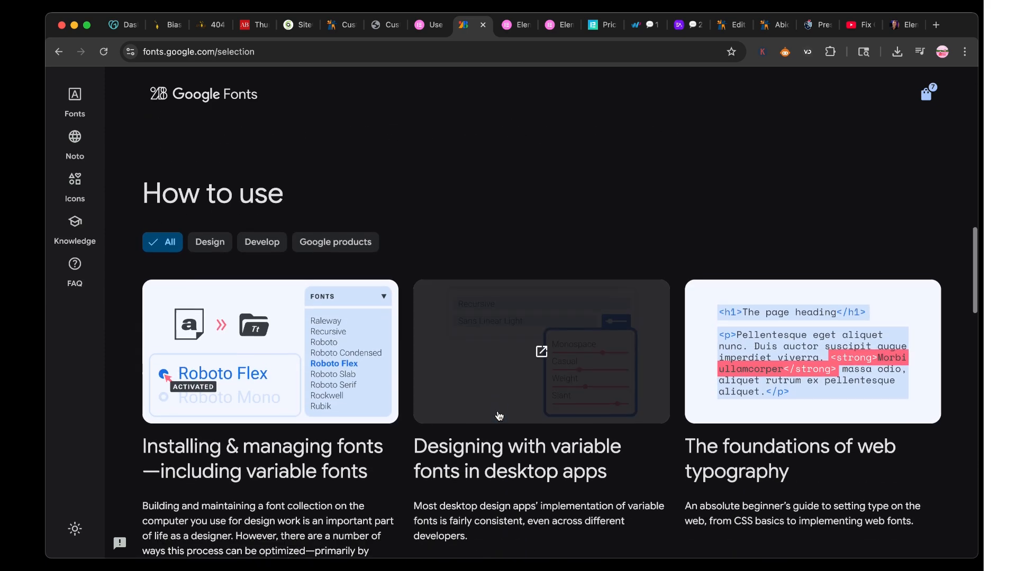
scroll(486, 326, up, 7)
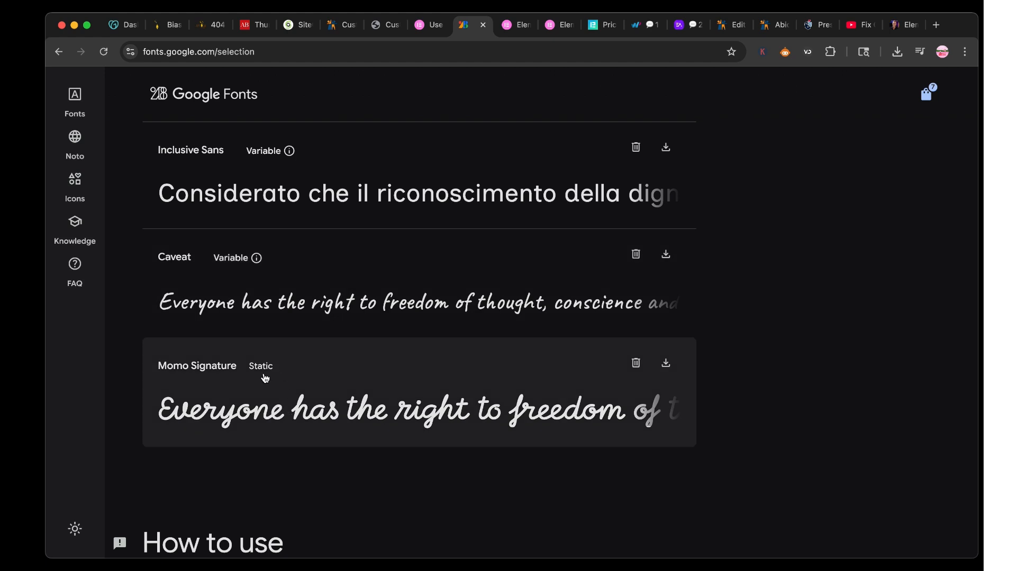
Download only the Momo Signature font family from the selection
click(228, 269)
click(664, 366)
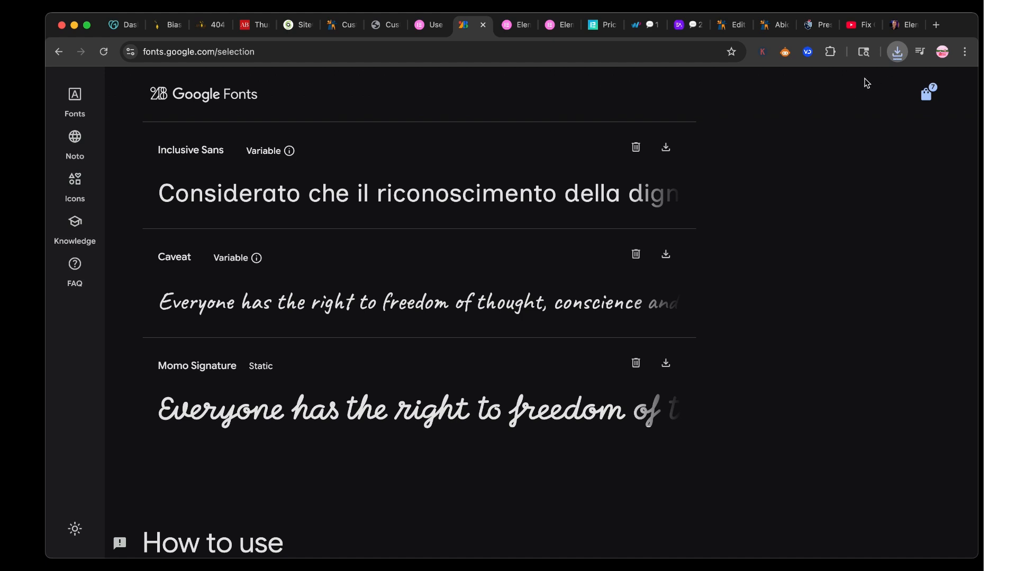
Open the downloaded Momo_Signature folder and check the MomoSignature-Regular.ttf file inside it
click(865, 78)
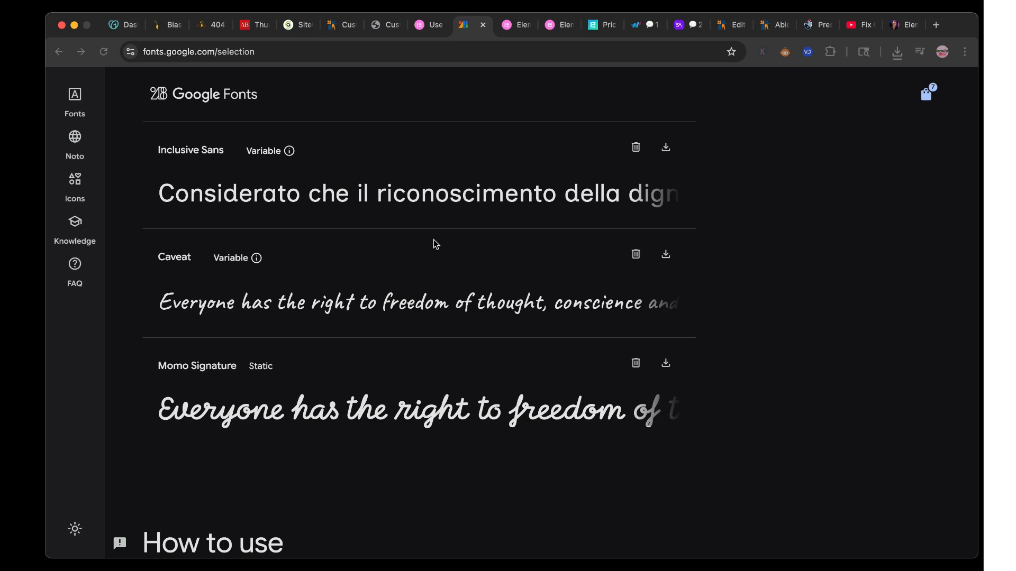
click(9, 319)
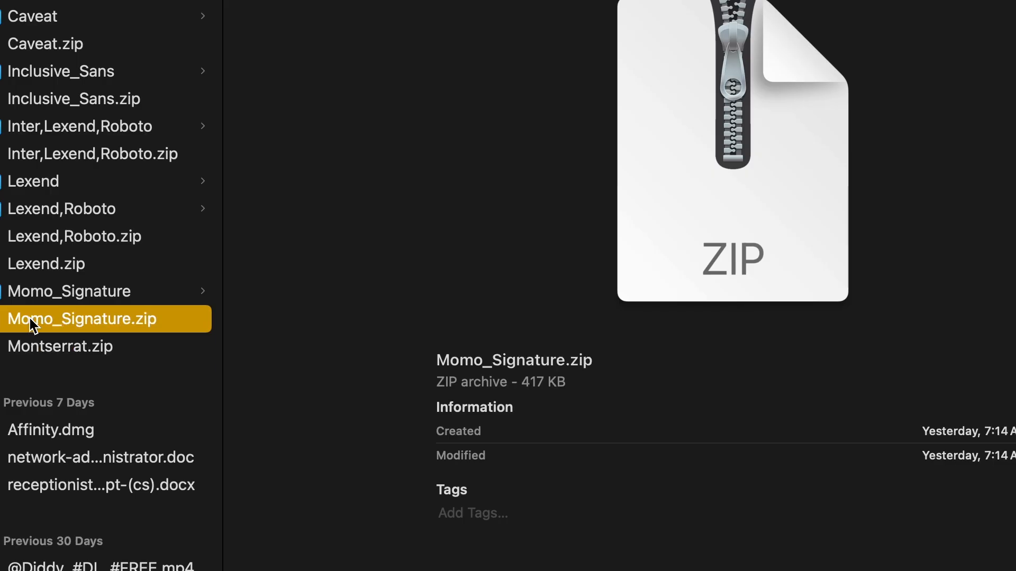
click(73, 297)
click(330, 19)
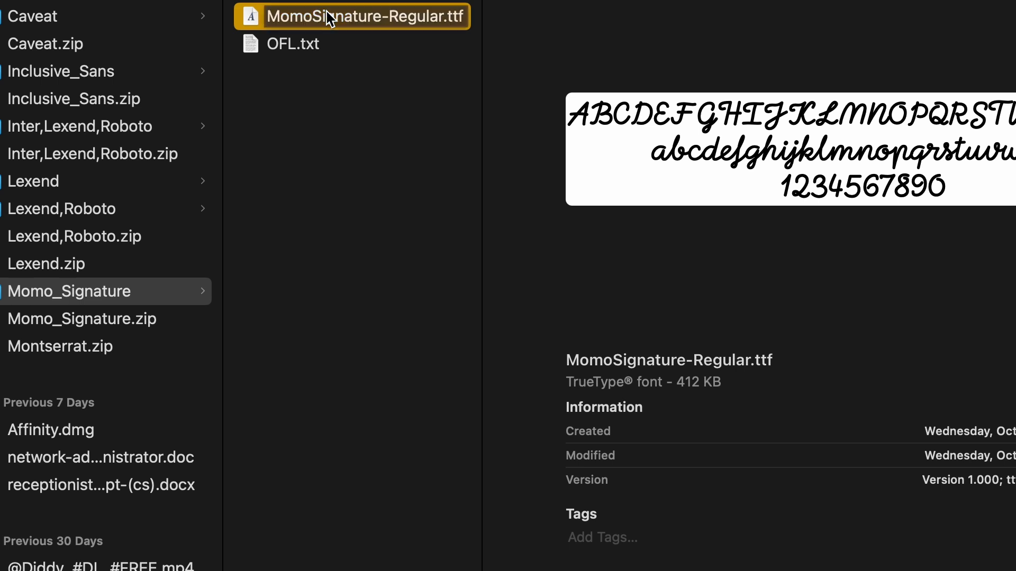
click(355, 214)
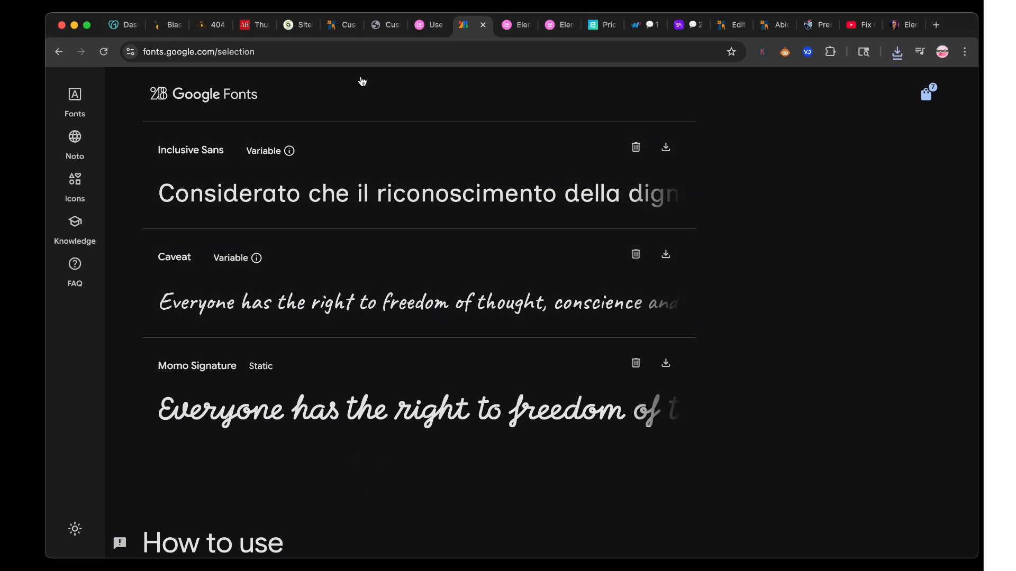
Return to Elementor's Custom Fonts page and start a new font with the family name "Momo Signature"
click(428, 26)
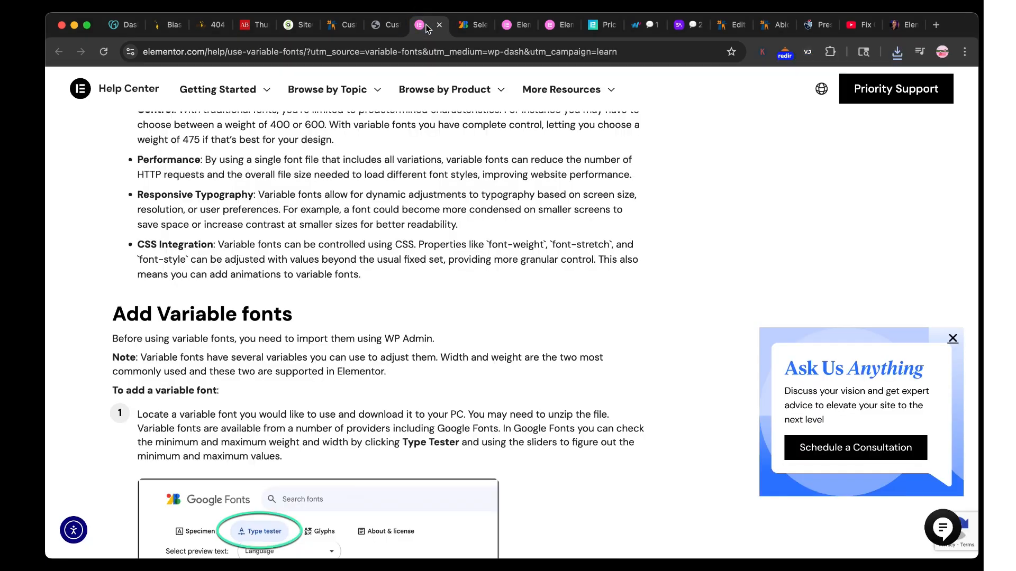
click(388, 26)
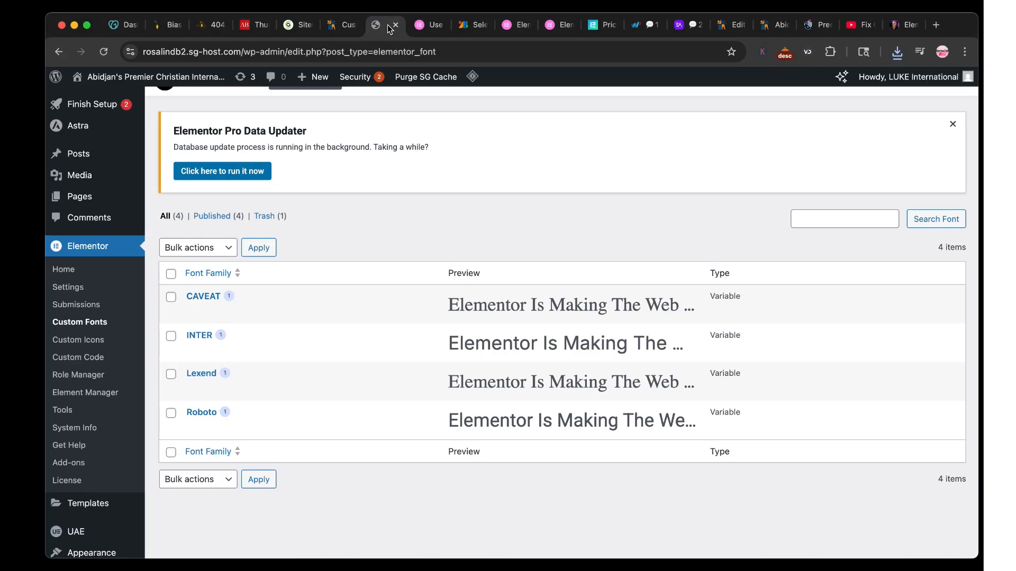
scroll(406, 357, up, 1)
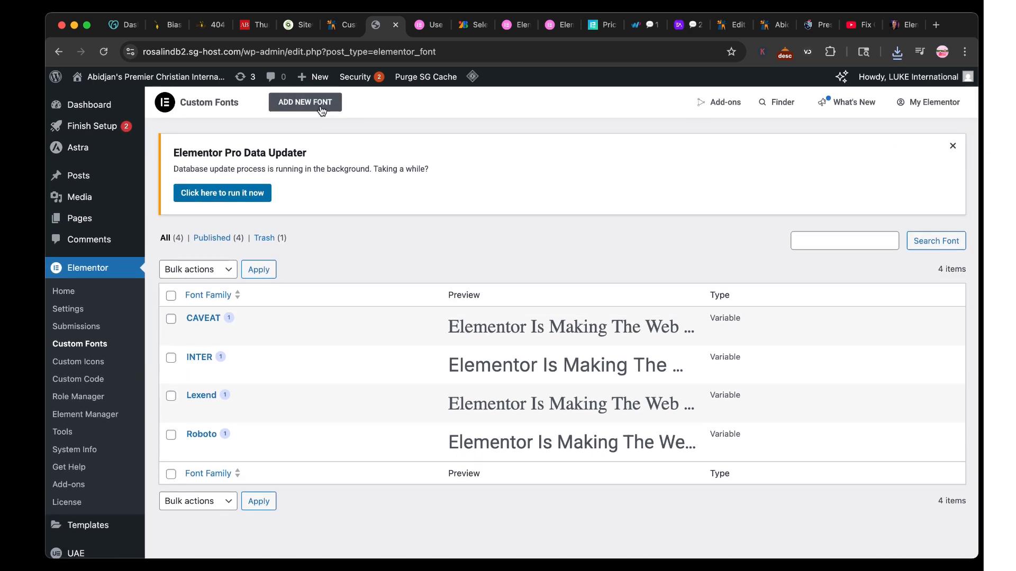
click(321, 108)
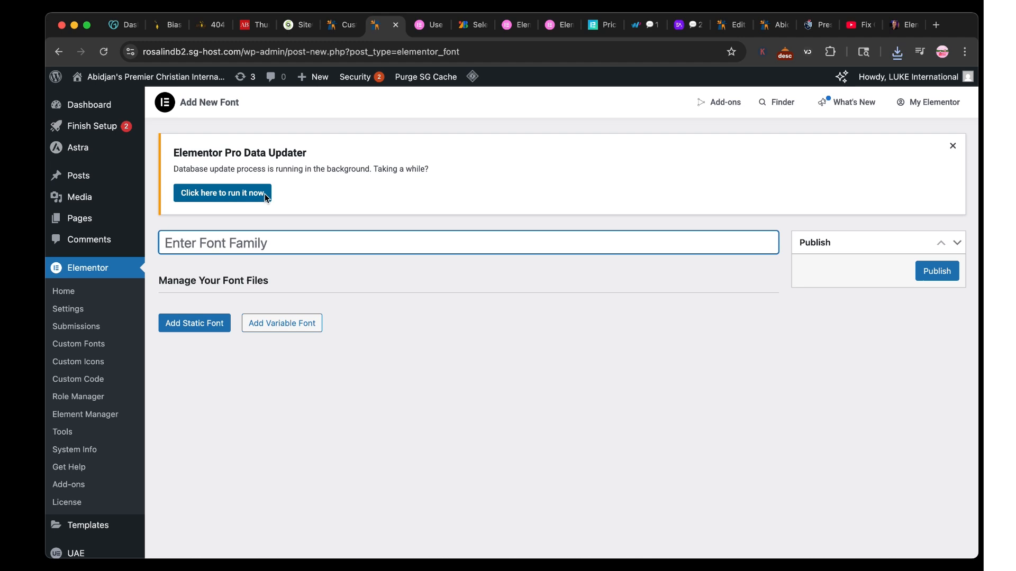
text(Mom)
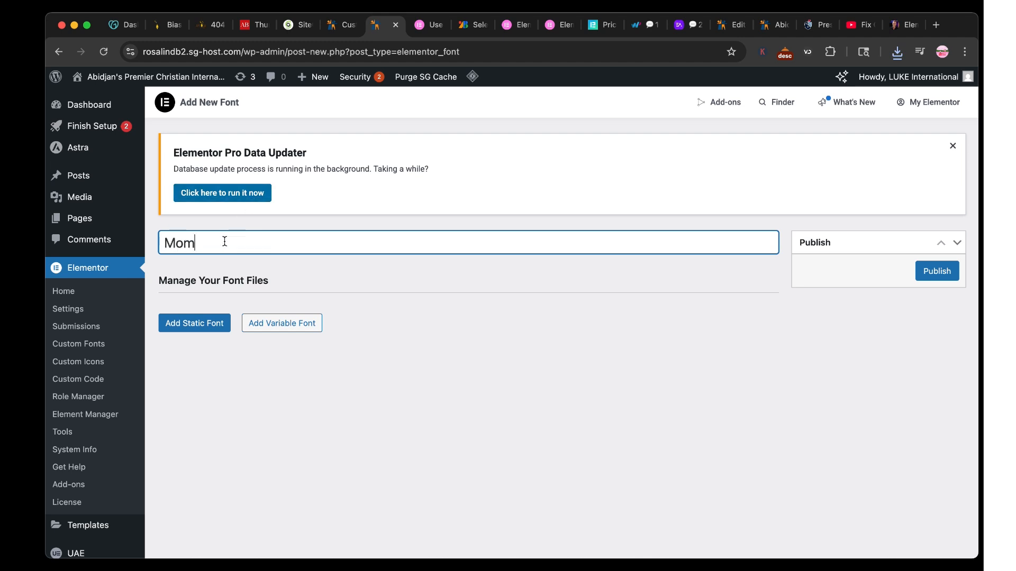
text(o Signature)
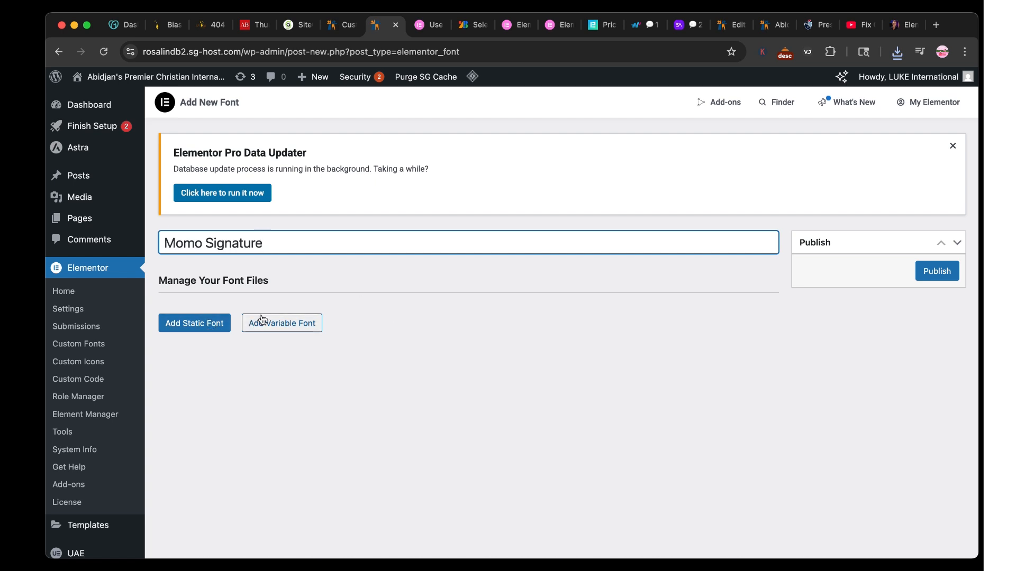
Add a static font variation and upload MomoSignature-Regular.ttf as its TTF file
click(215, 330)
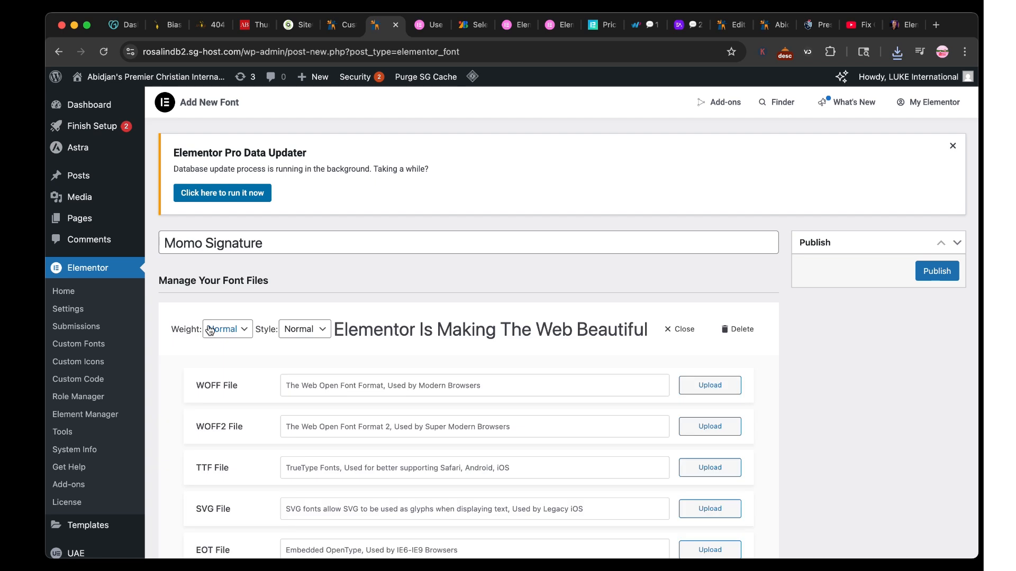
scroll(327, 390, down, 3)
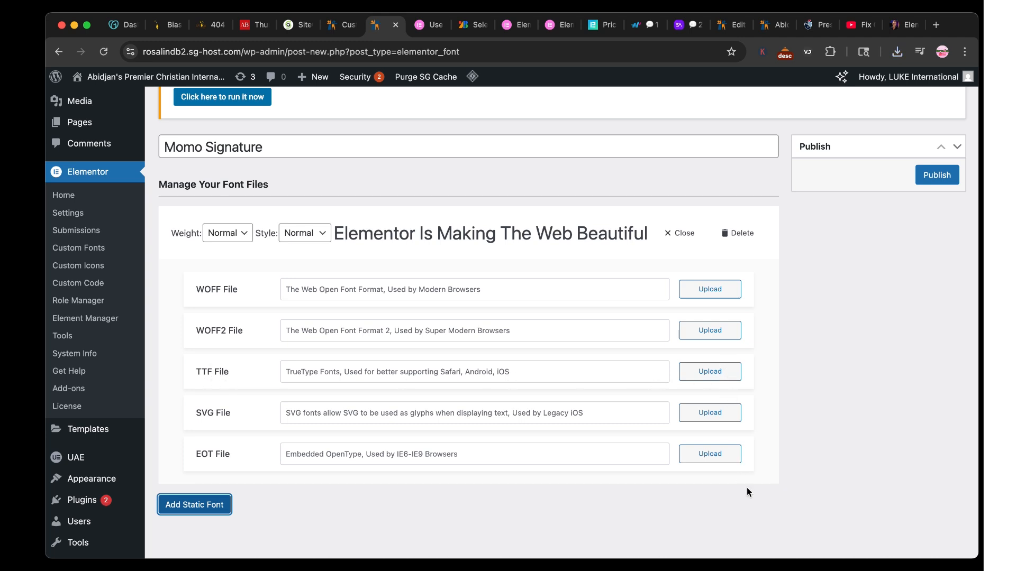
click(714, 373)
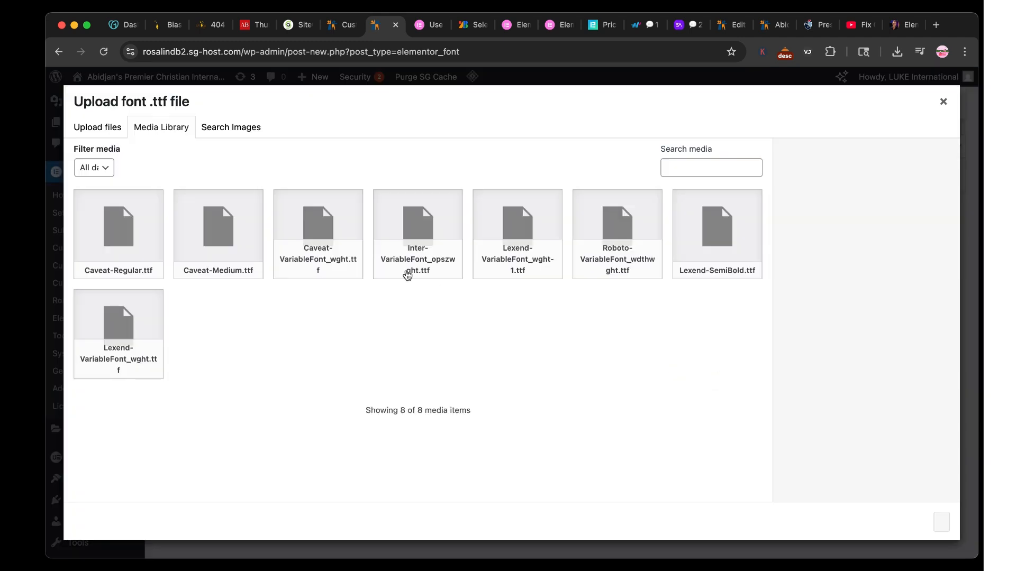
click(113, 131)
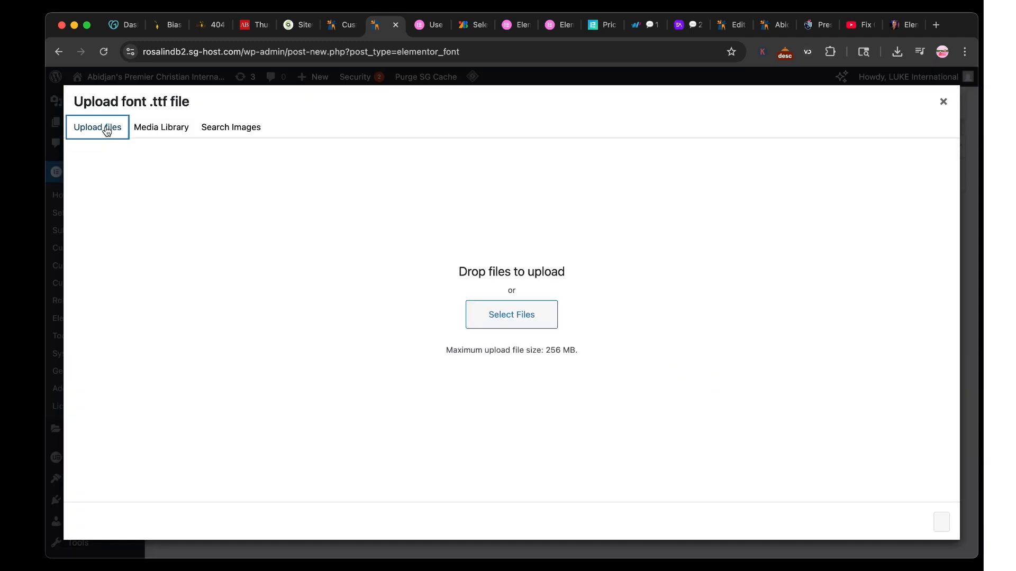
click(484, 322)
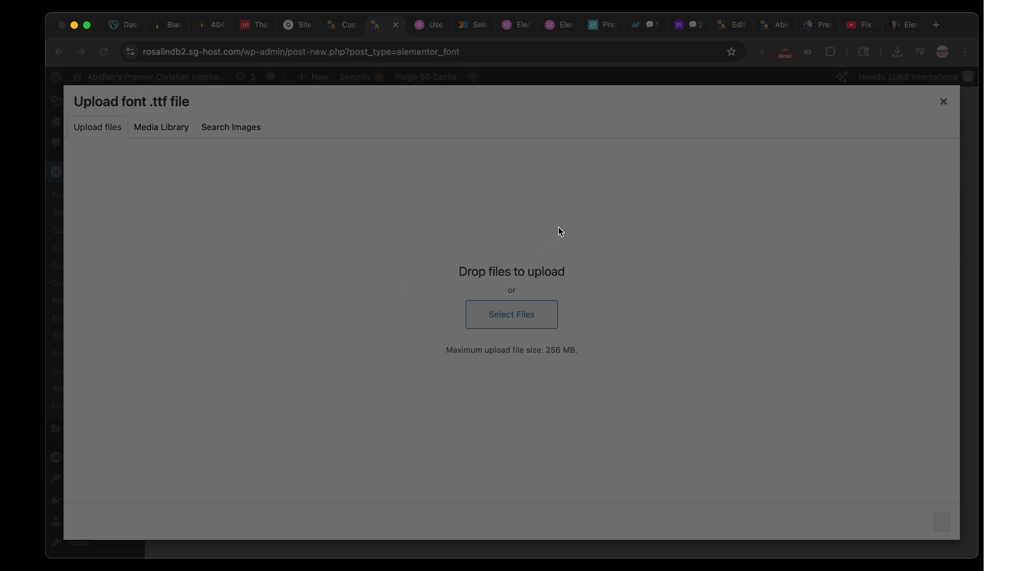
click(560, 209)
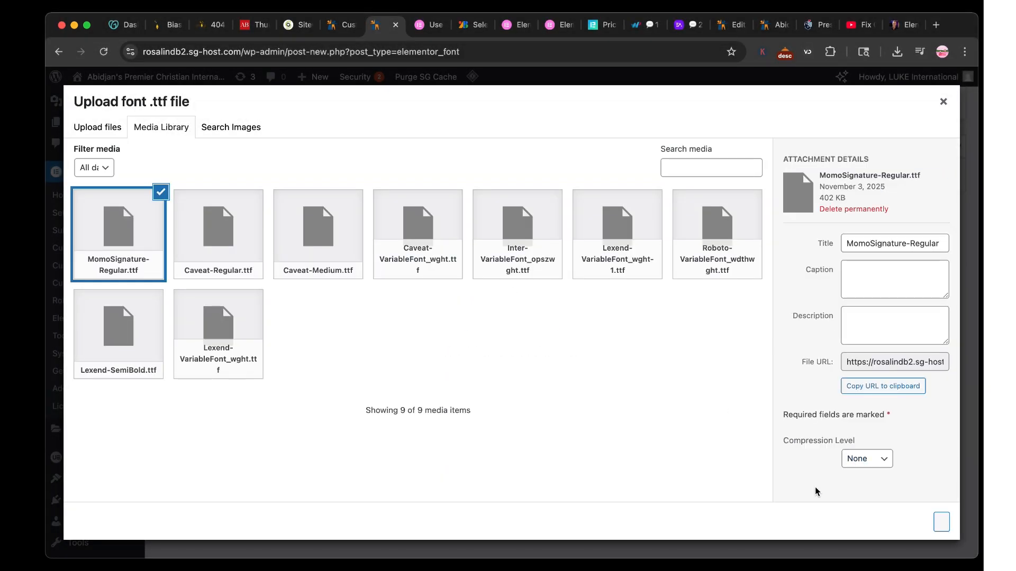
click(720, 487)
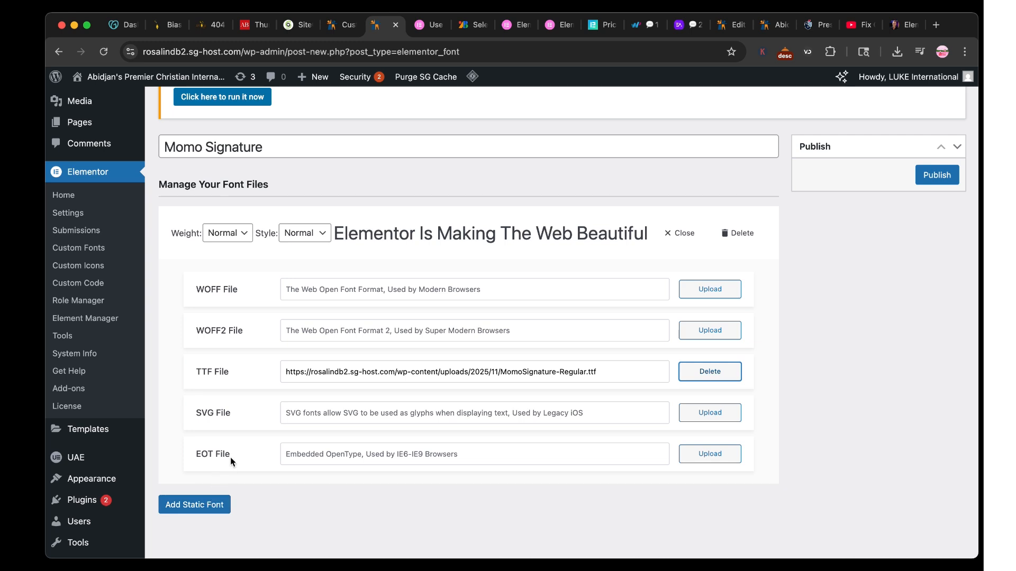
Add a second, empty static variation to the Momo Signature font
double_click(300, 373)
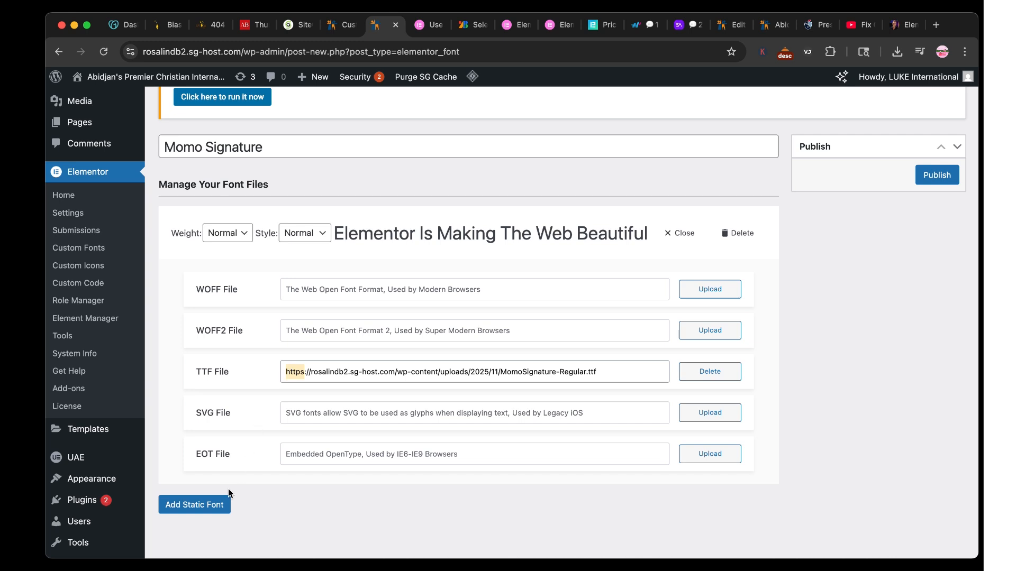
click(212, 506)
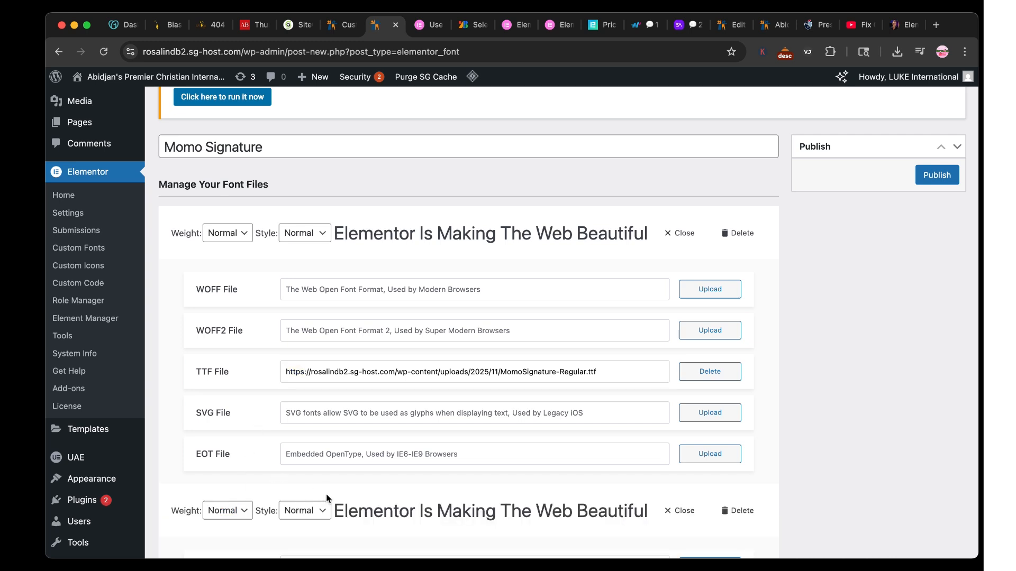
scroll(582, 318, down, 1)
Publish the Momo Signature font and delete its second variation
click(932, 167)
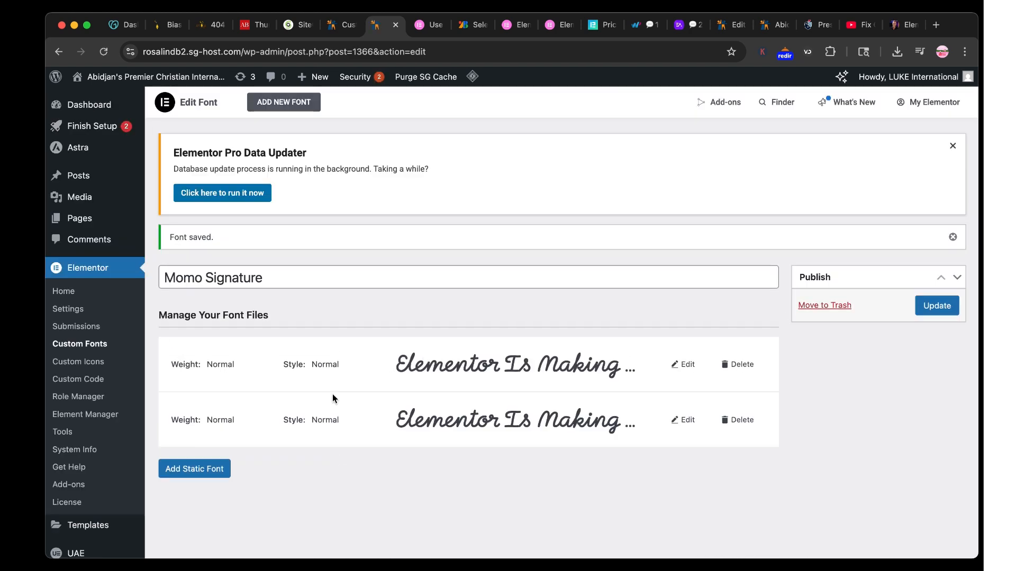
click(749, 419)
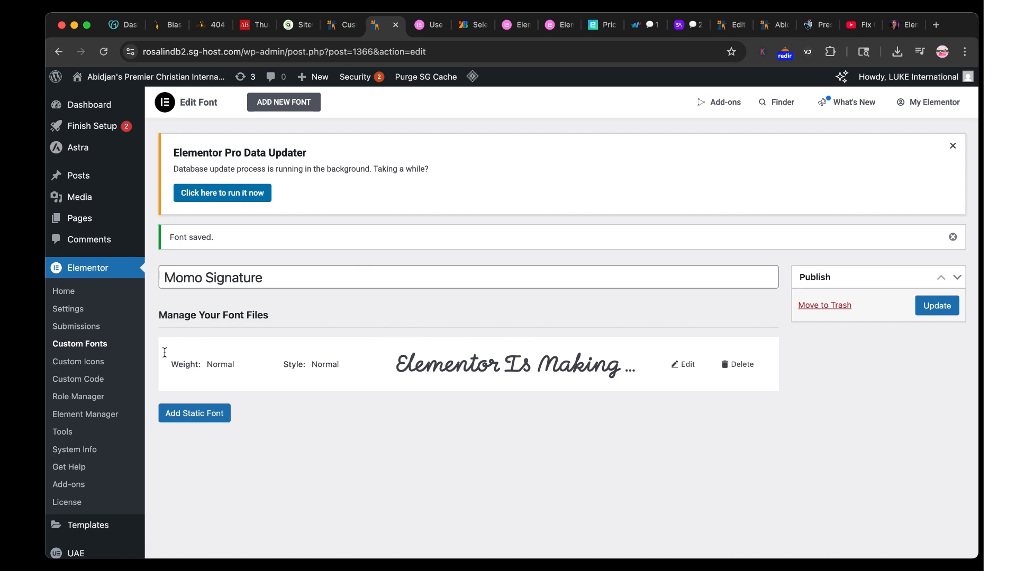
Open the WordPress general settings and check that the WordPress Address and Site Address start with https
mouse_move(93, 229)
scroll(90, 424, down, 4)
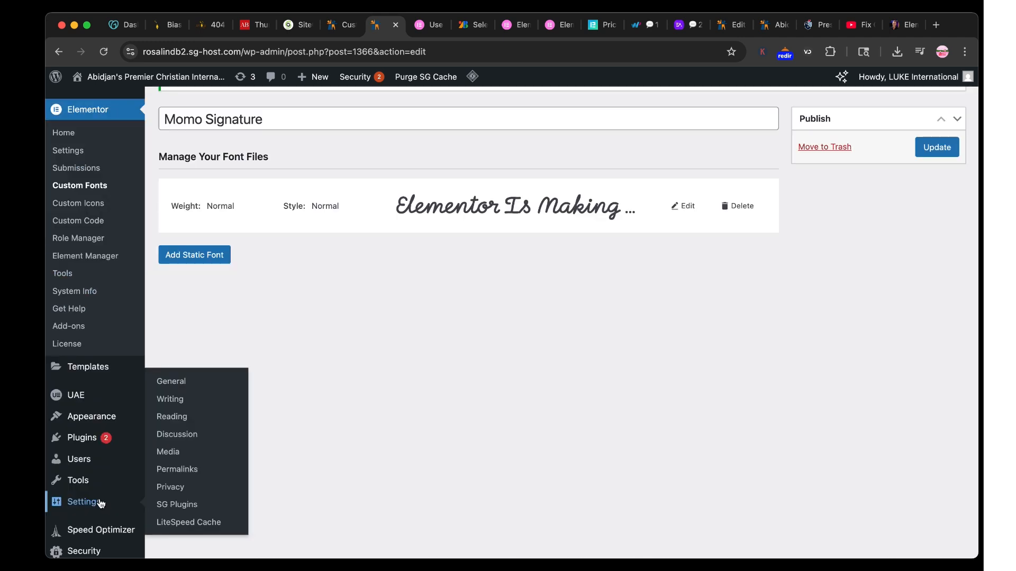
click(99, 503)
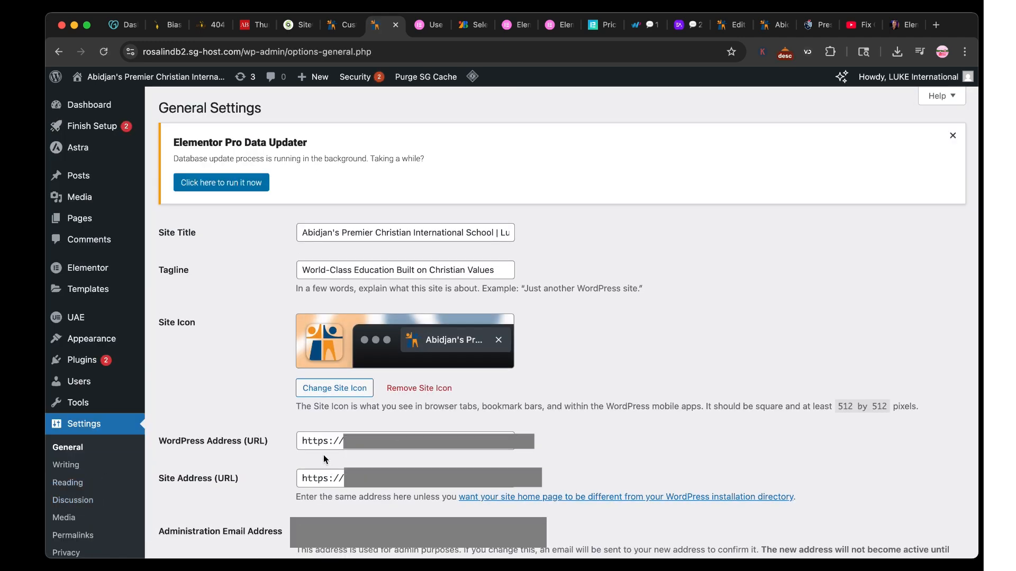
scroll(323, 476, down, 1)
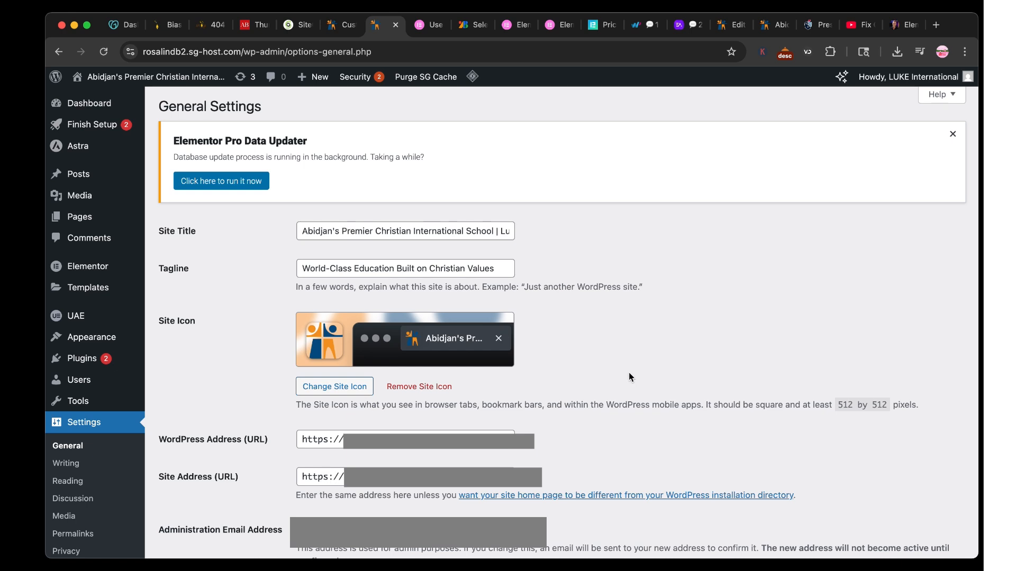
Reopen Elementor's Custom Fonts page and review the previews of the listed font families
click(90, 267)
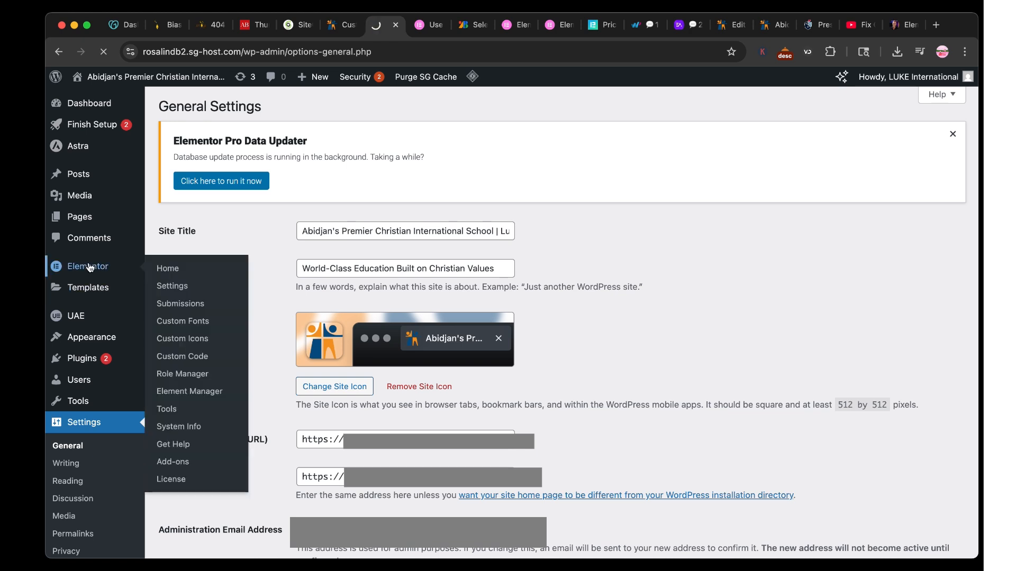
scroll(107, 315, down, 1)
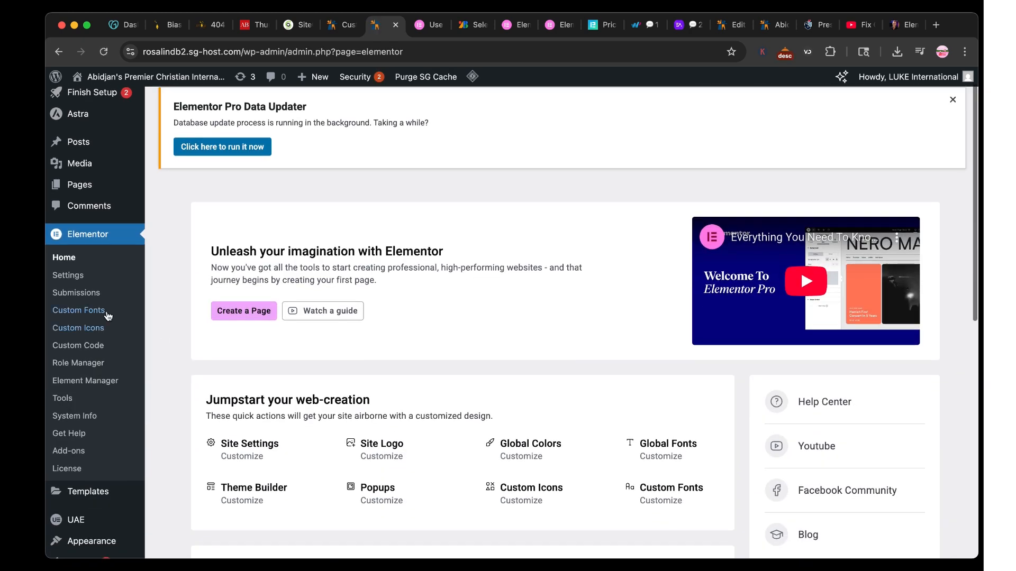
click(106, 314)
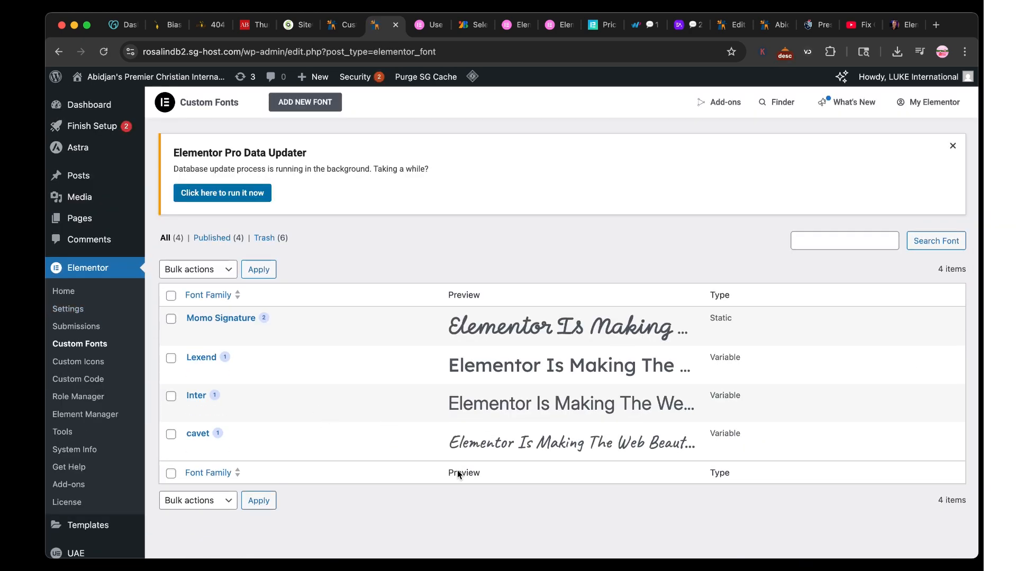
Start a new variable font and assign Caveat-Regular.ttf from the media library as its TTF file
click(320, 110)
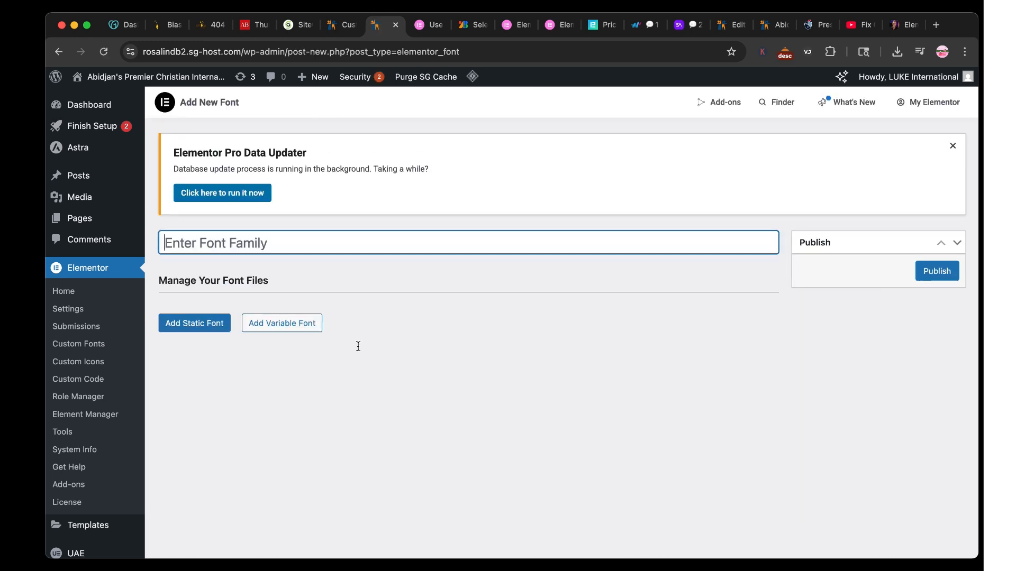
click(277, 324)
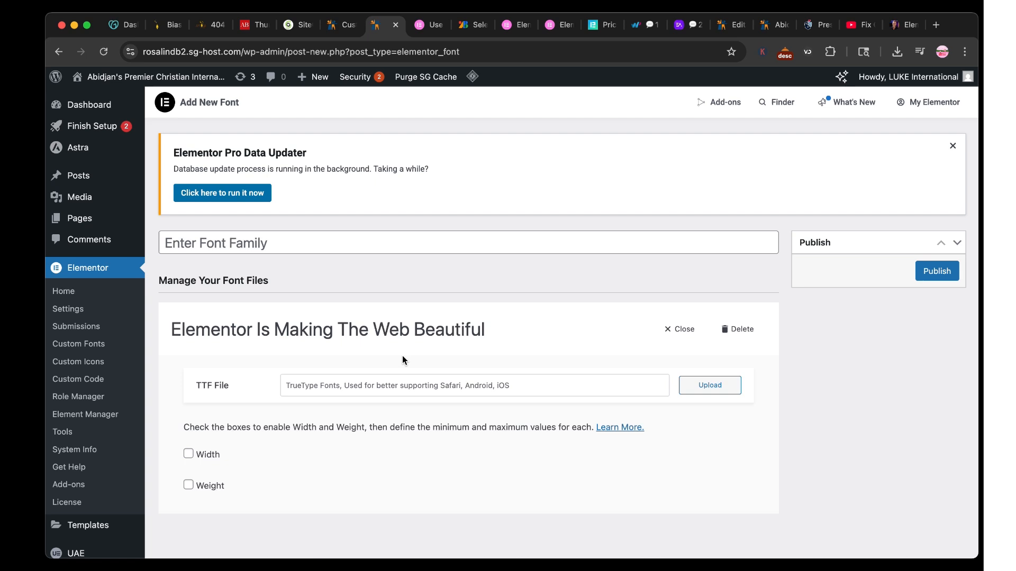
click(710, 385)
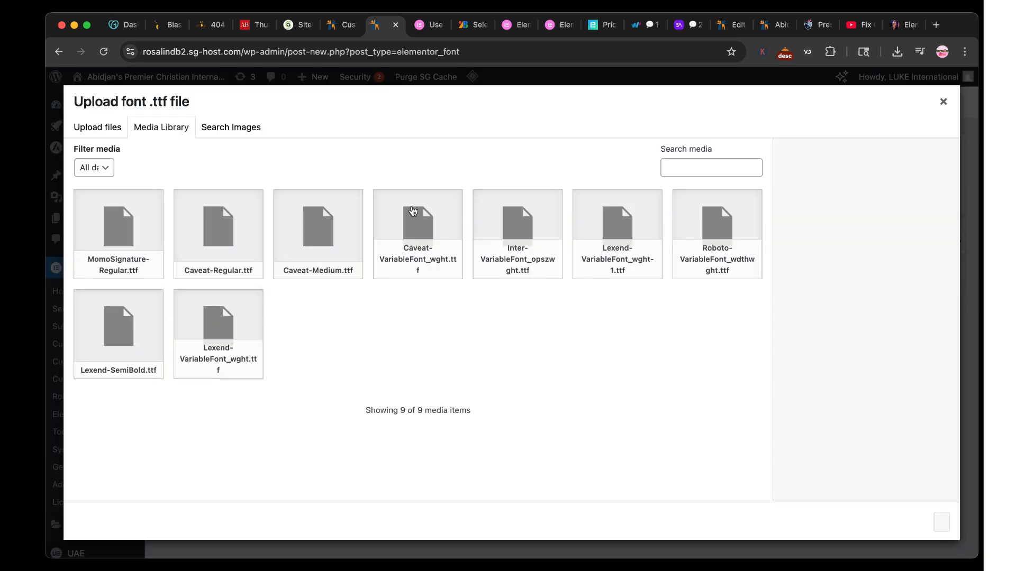
click(239, 232)
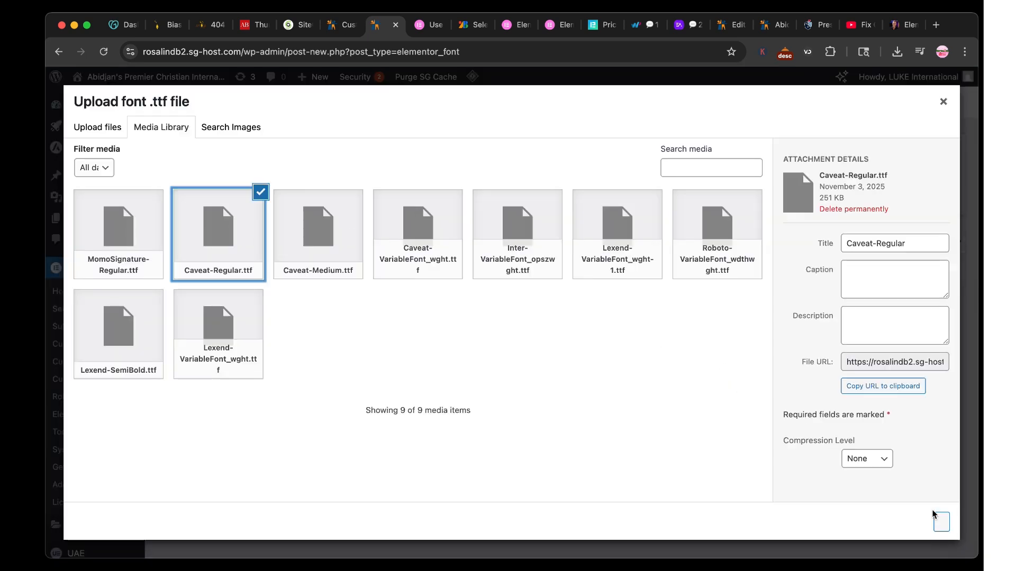
click(937, 523)
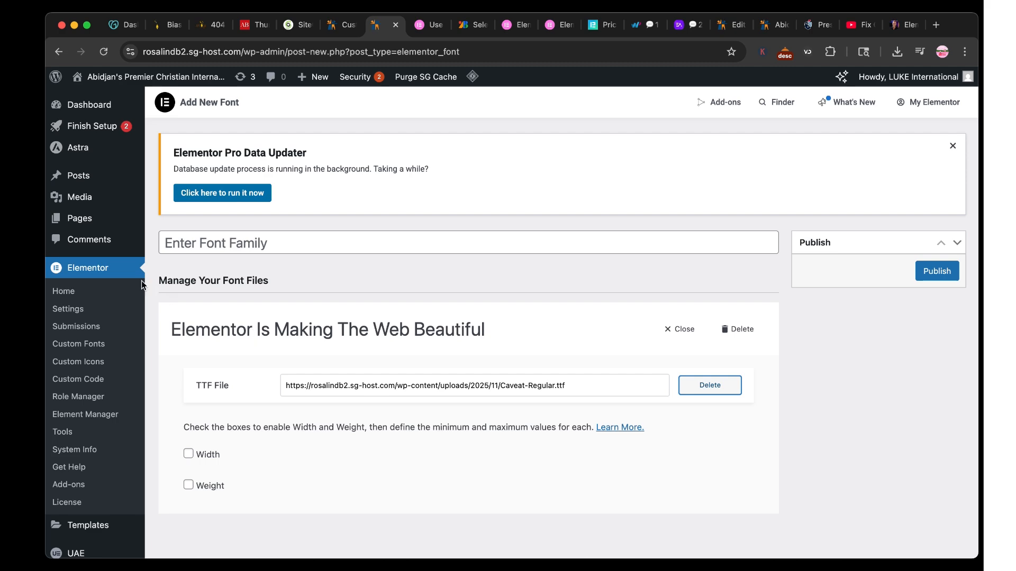
Leave the new font form without publishing and open the site's Home page for editing with Elementor
click(107, 274)
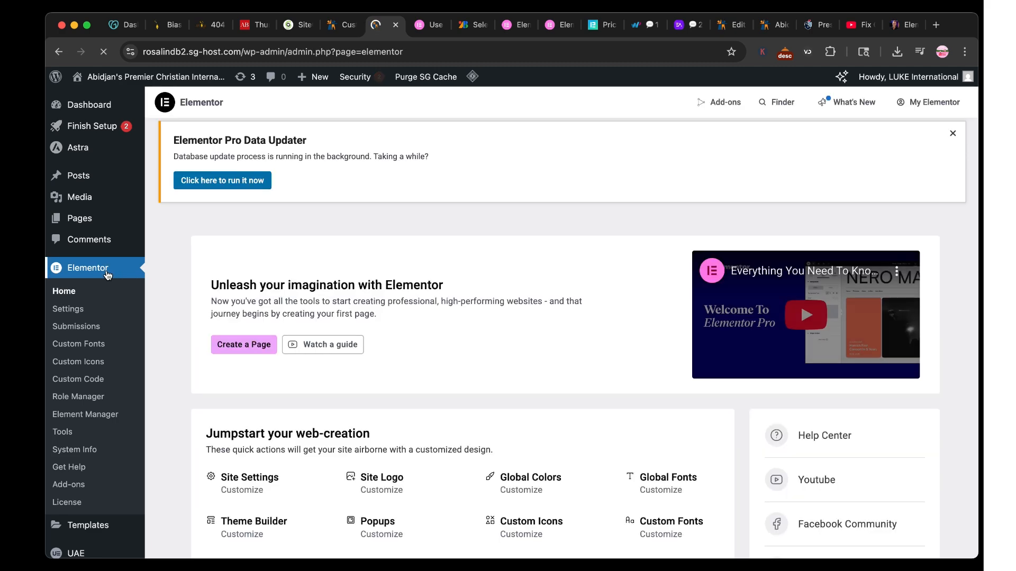
scroll(337, 404, down, 5)
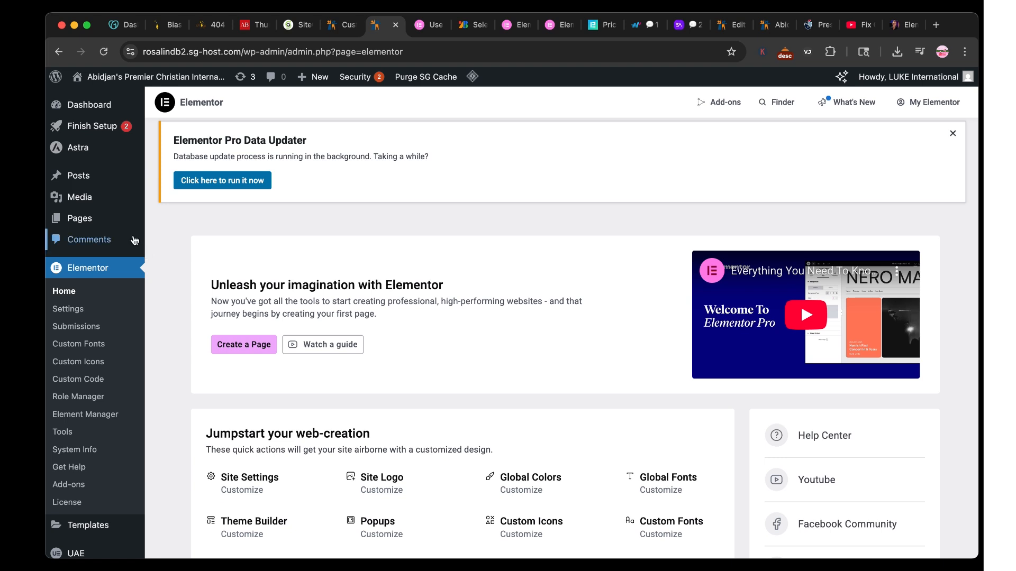
mouse_move(85, 176)
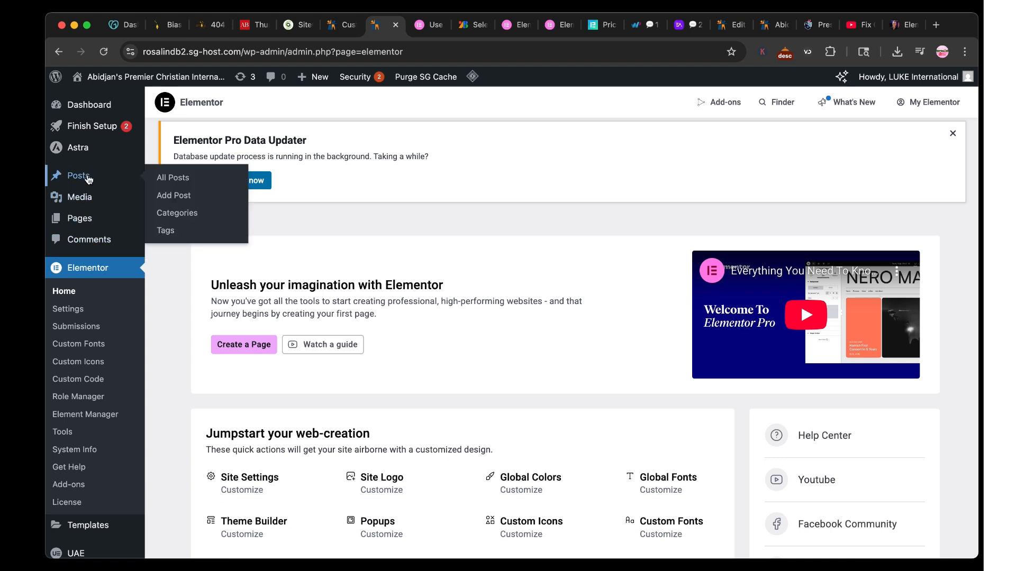
mouse_move(141, 218)
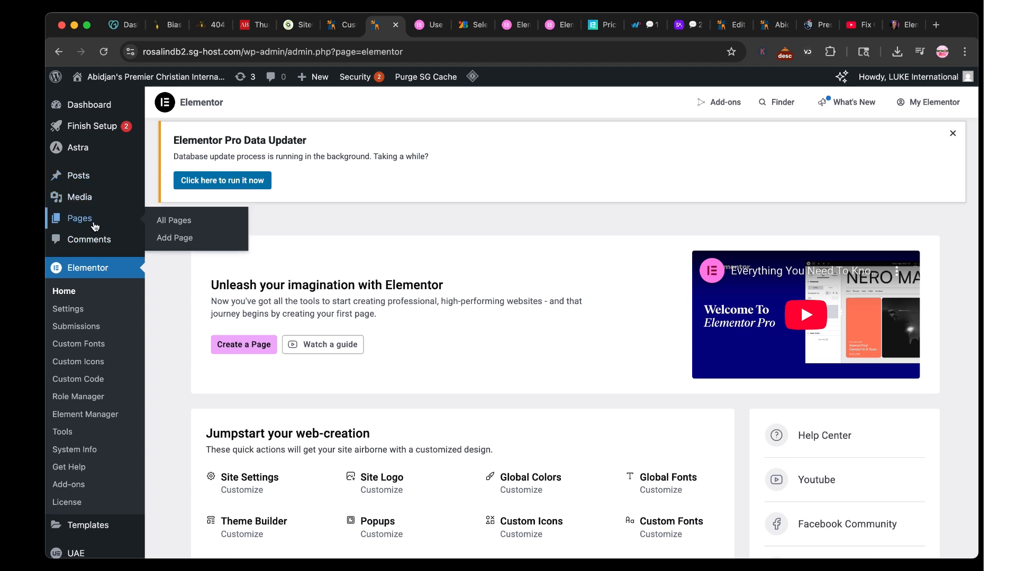
click(171, 222)
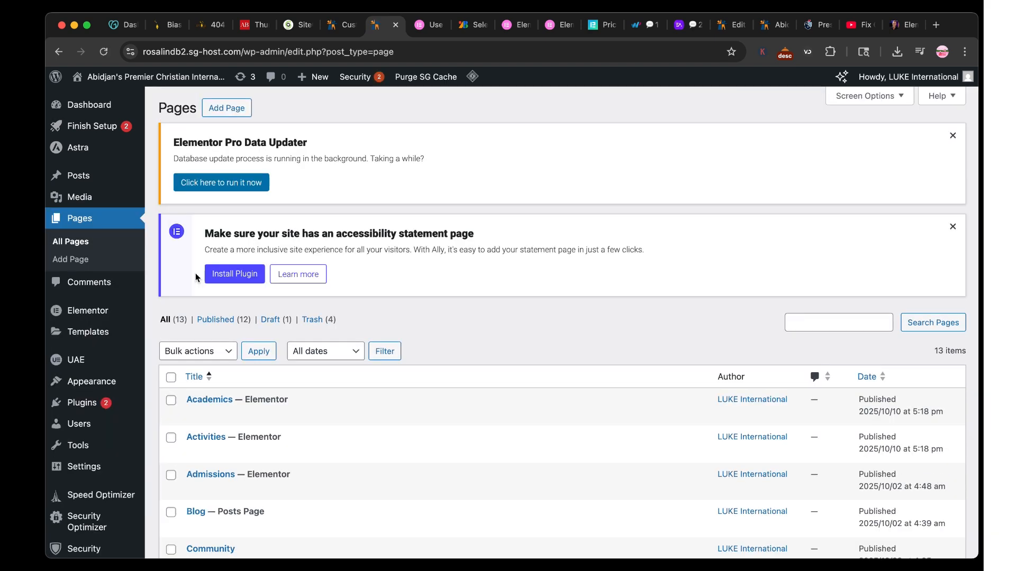
scroll(290, 430, down, 7)
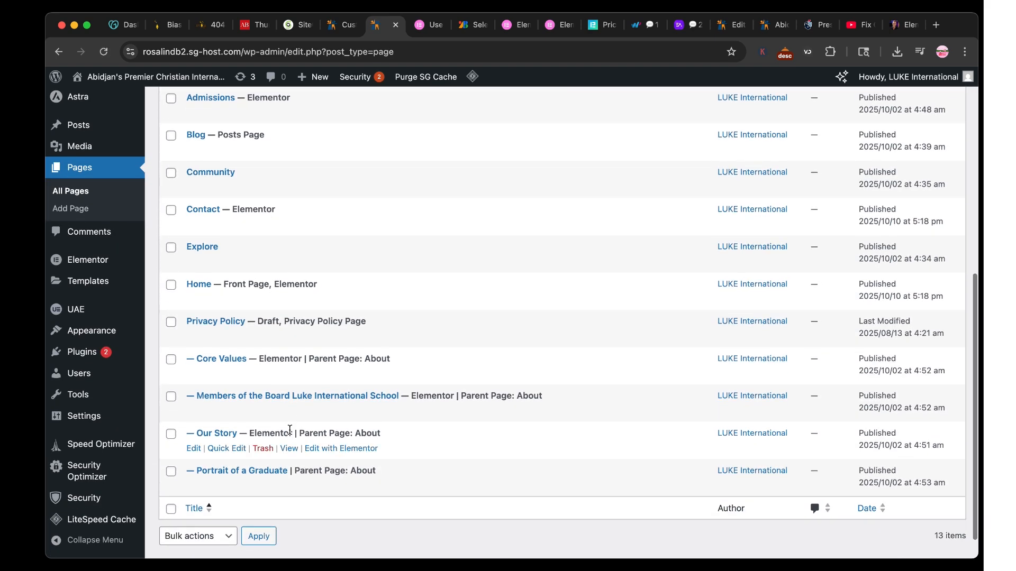
click(340, 300)
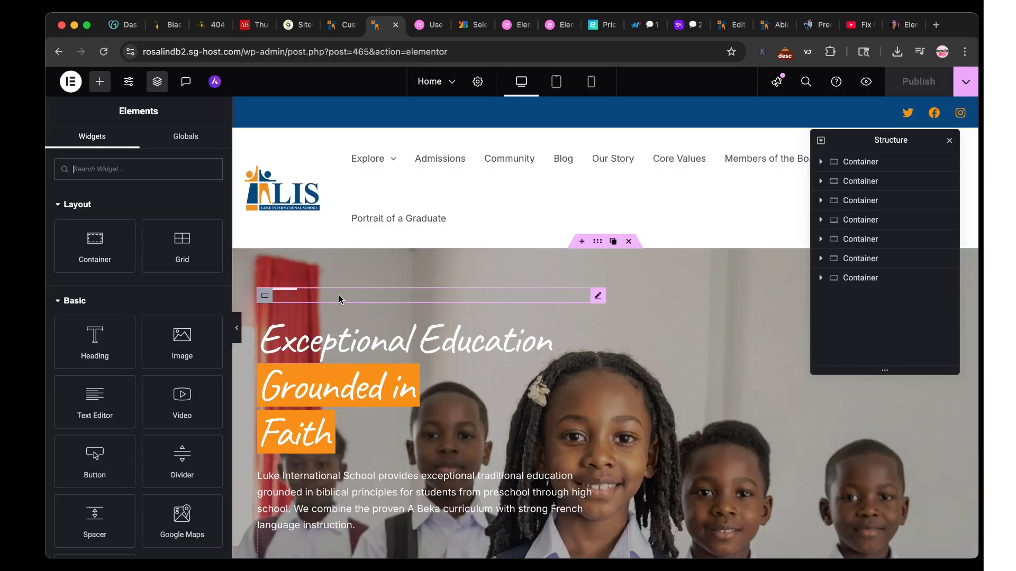
Set the "Exceptional Education Grounded in Faith" heading's font family to Momo Signature and its size to 48 px
click(463, 339)
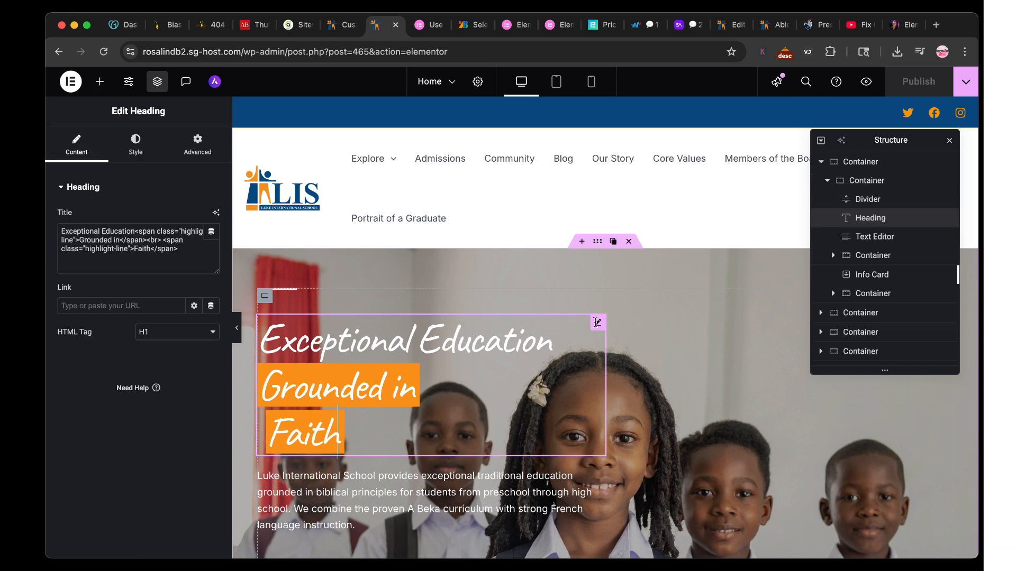
click(139, 147)
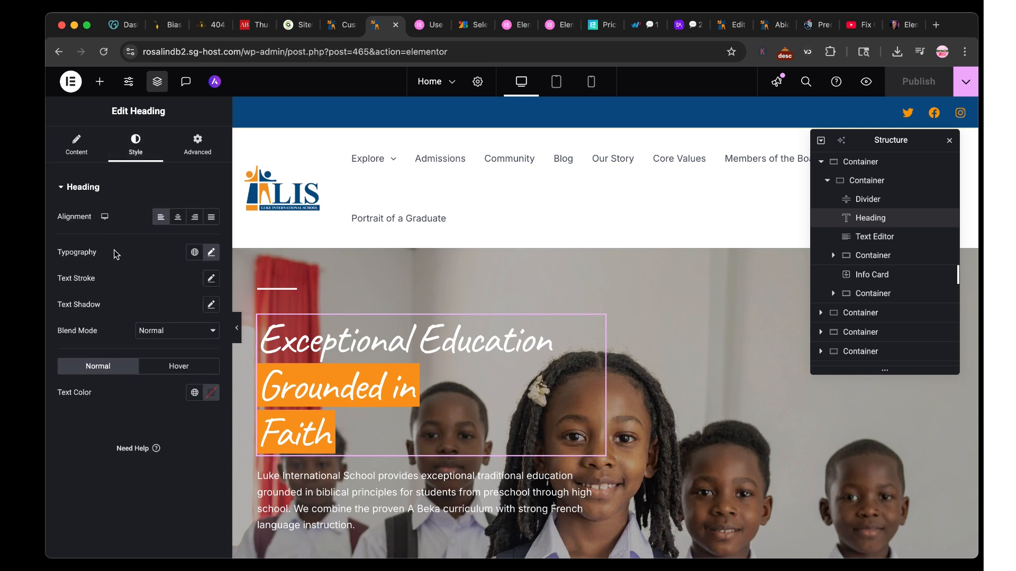
click(211, 253)
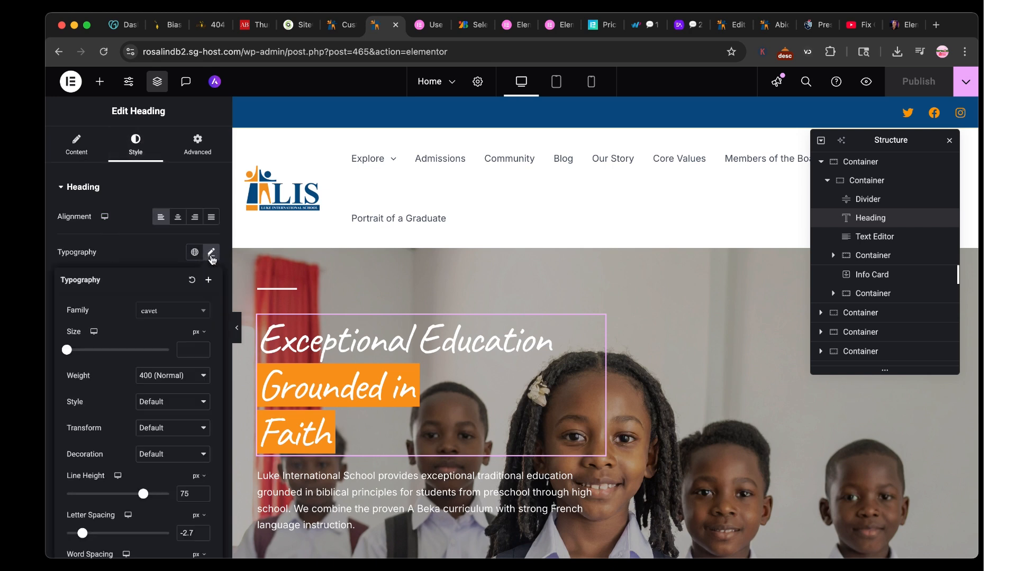
click(179, 314)
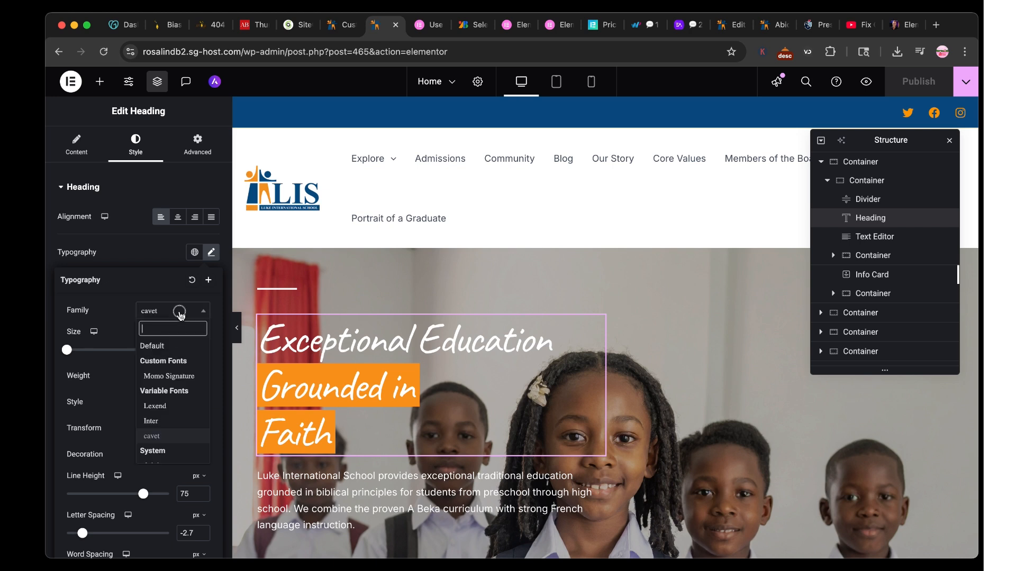
click(168, 377)
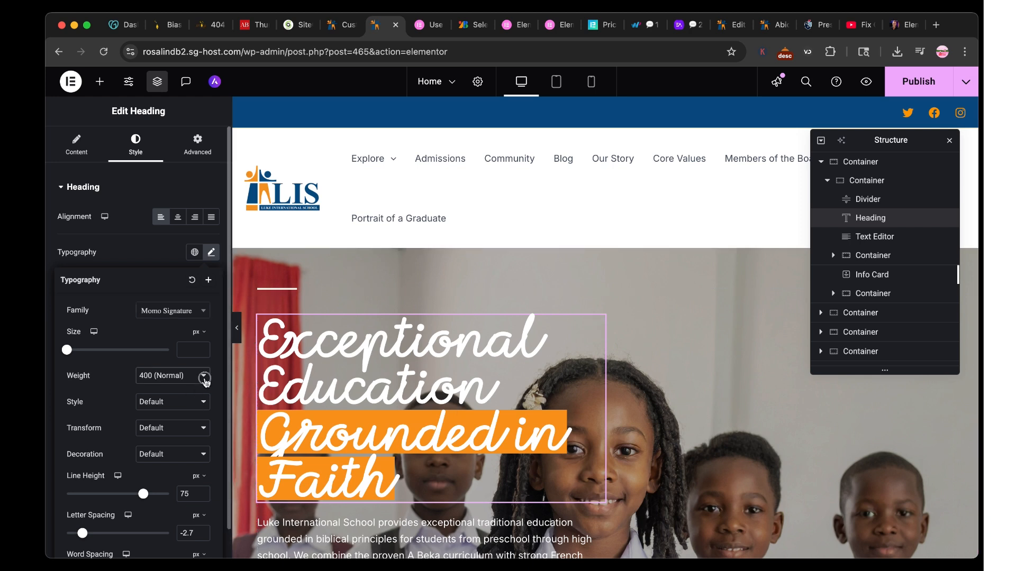
scroll(199, 377, down, 1)
click(94, 320)
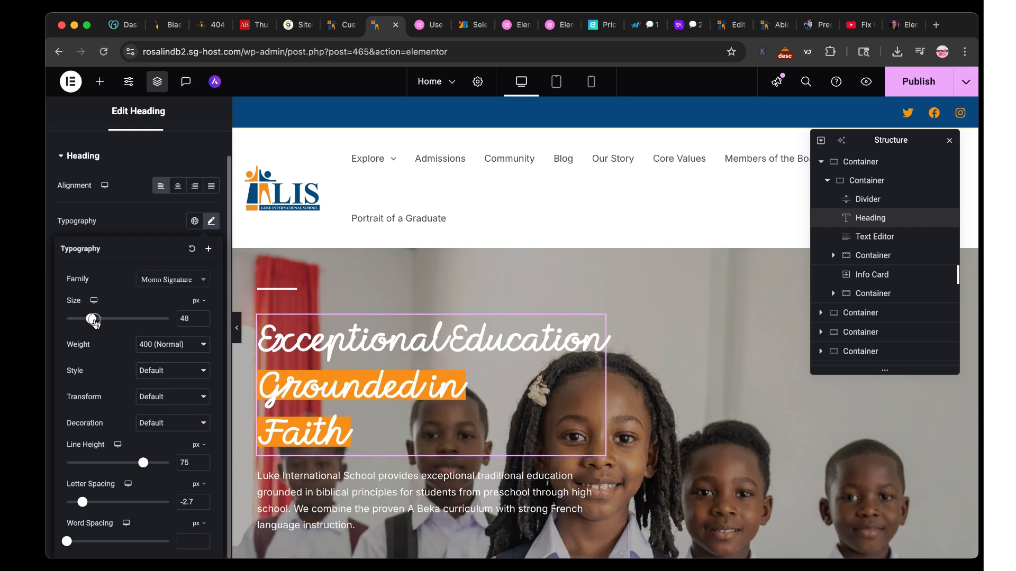